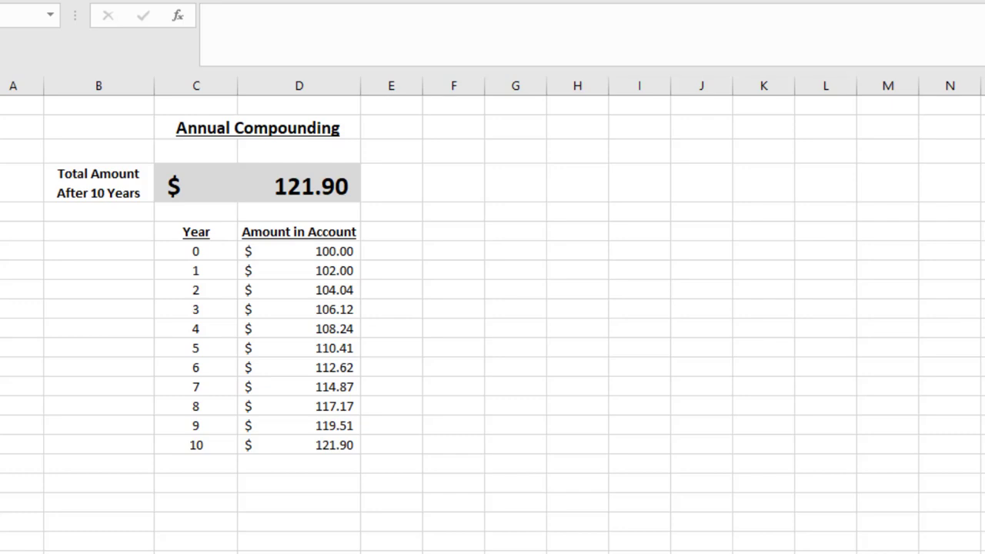
# - Enter the heading 'Monthly Compounding' in F1 and merge and center it across F1:G1
pyautogui.click(444, 130)
pyautogui.write('M')
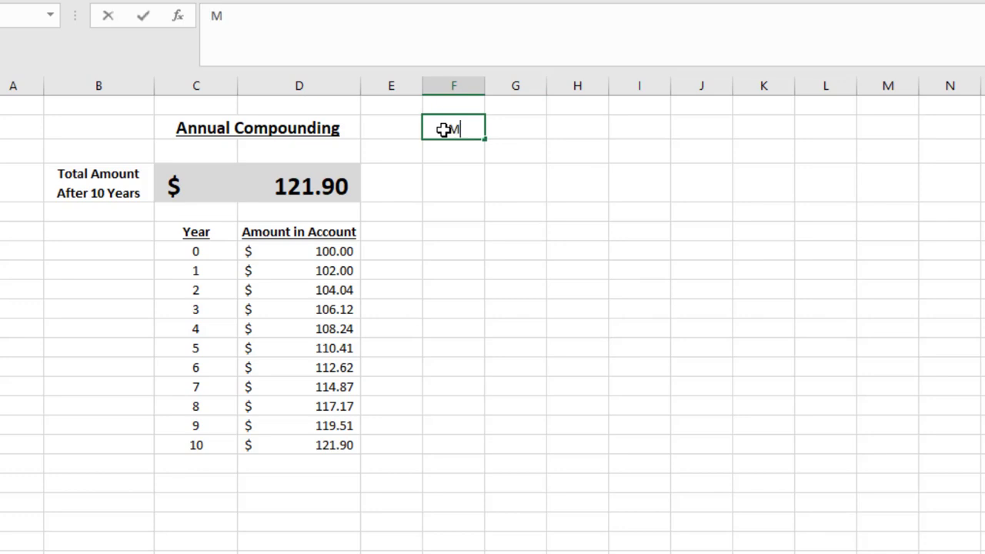
pyautogui.write('onthly COmpounding')
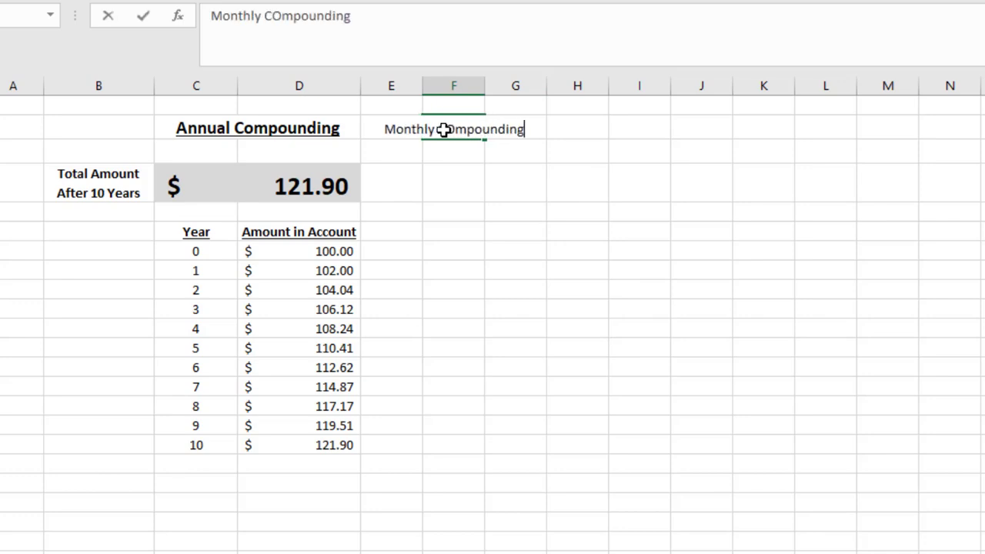
pyautogui.press('Return')
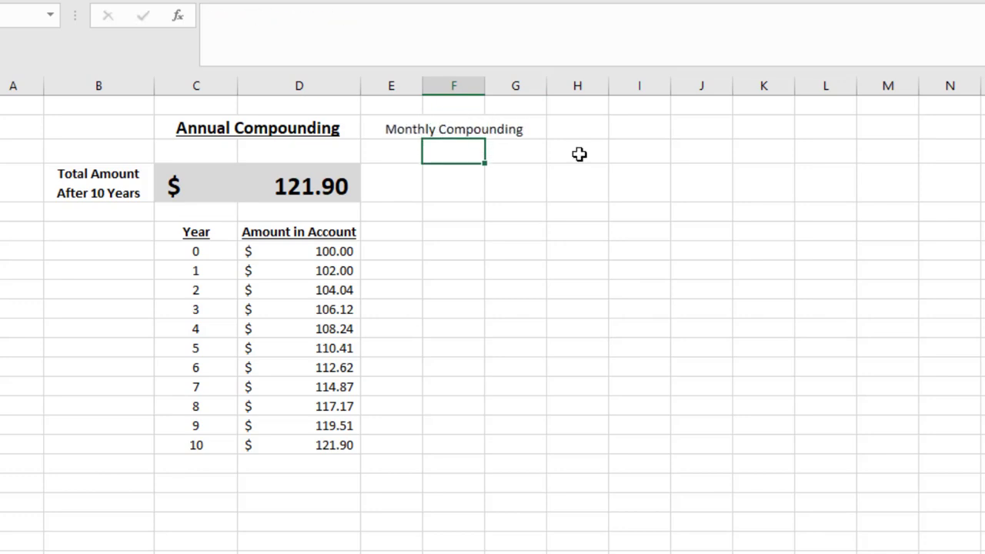
pyautogui.click(438, 112)
pyautogui.moveTo(435, 129); pyautogui.dragTo(492, 128)
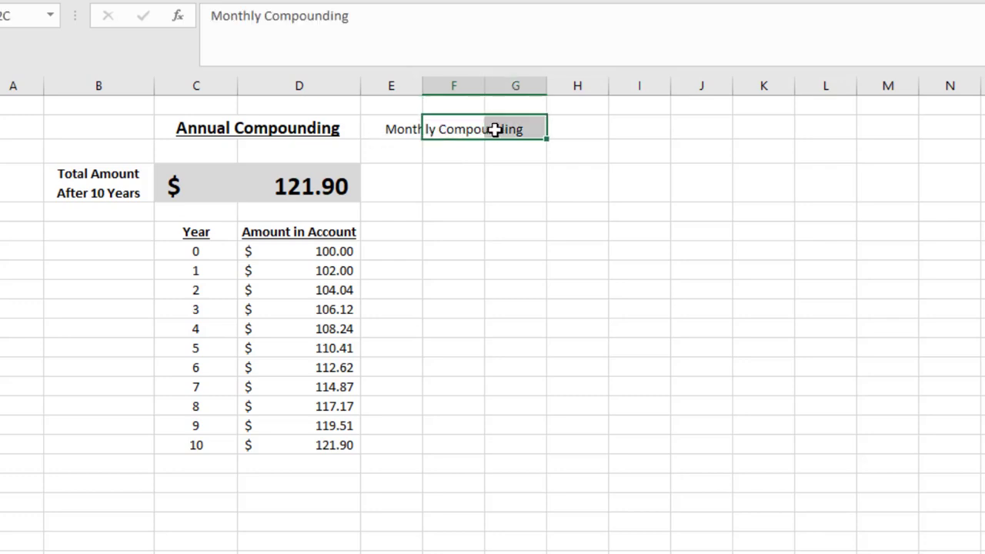
pyautogui.hotkey('alt', 'h')
pyautogui.press('m')
pyautogui.press('c')
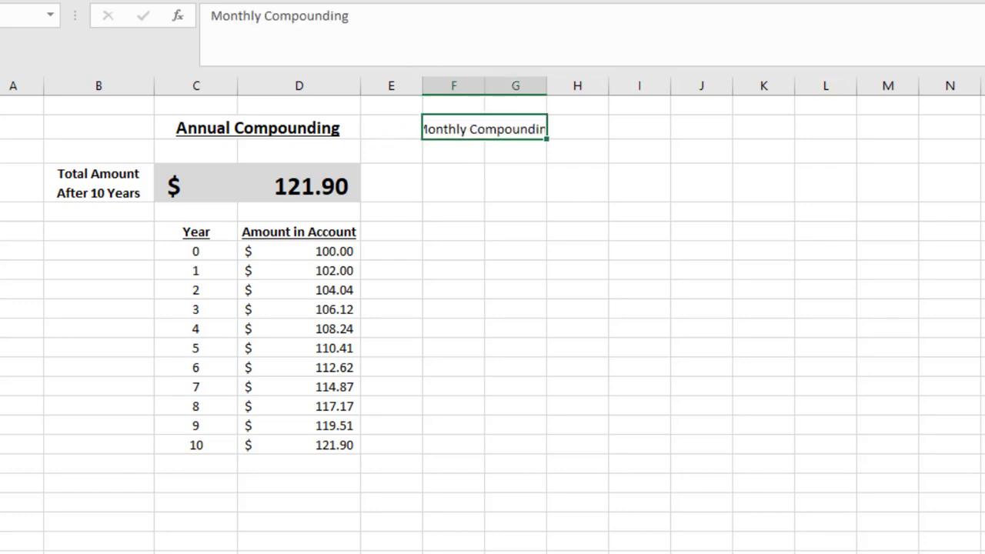
# - Widen column G and make the Monthly Compounding heading bold, underlined and larger
pyautogui.moveTo(546, 83); pyautogui.dragTo(576, 85)
pyautogui.hotkey('ctrl', 'b')
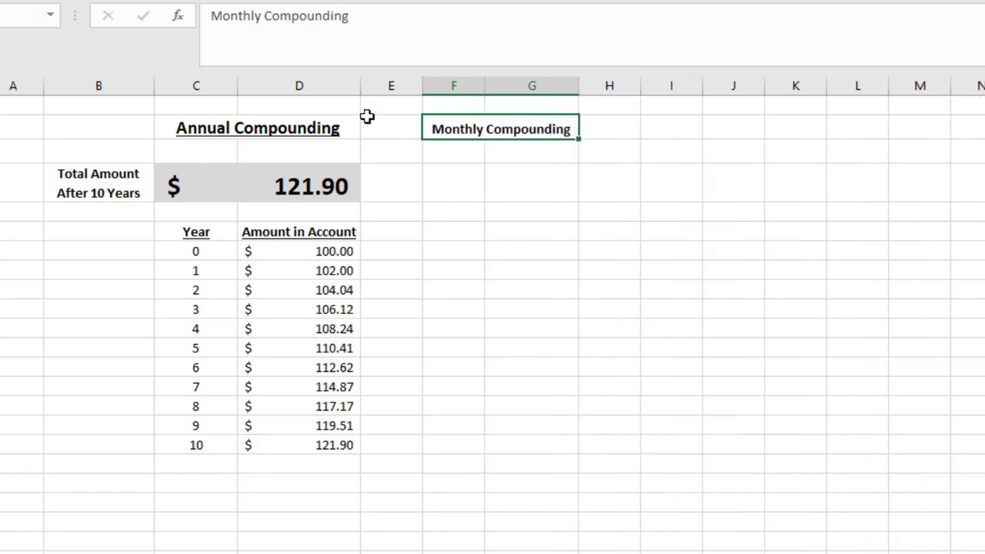
pyautogui.hotkey('ctrl', 'u')
pyautogui.hotkey('ctrl', 'shift', '.')
pyautogui.hotkey('ctrl', 'shift', '.')
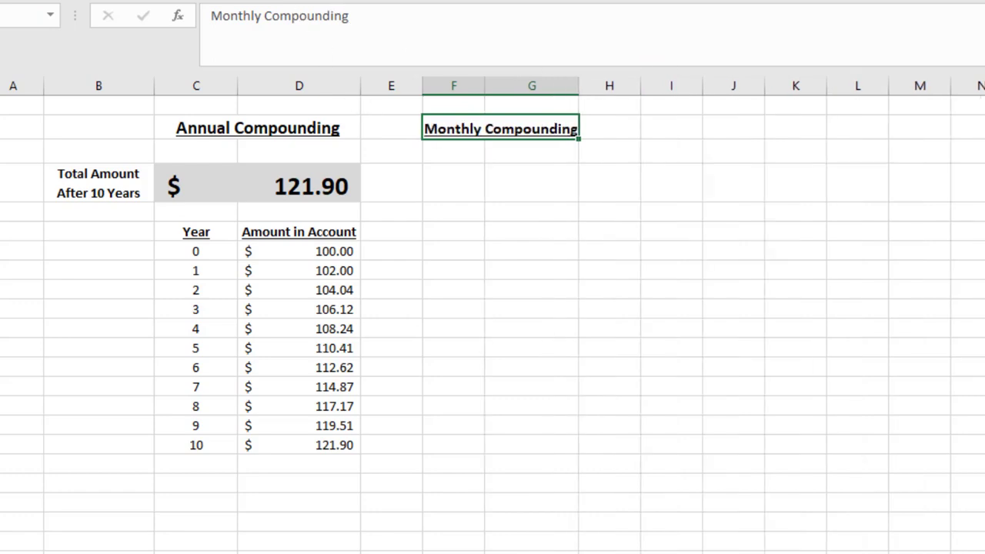
pyautogui.click(258, 129)
pyautogui.click(455, 112)
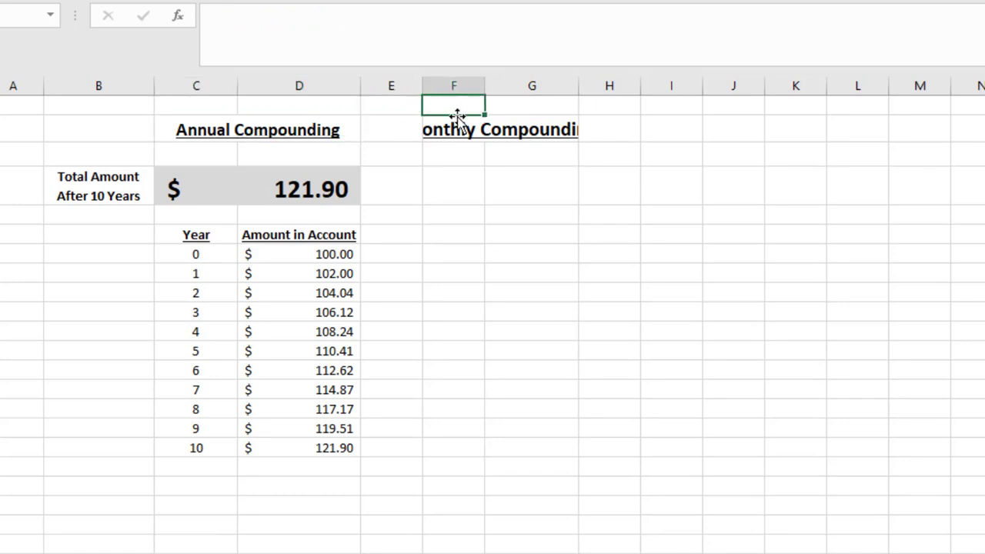
pyautogui.click(467, 132)
# - Left-align the heading, reduce its font one step, and adjust columns F and G to fit
pyautogui.hotkey('alt', 'h')
pyautogui.press('a')
pyautogui.press('l')
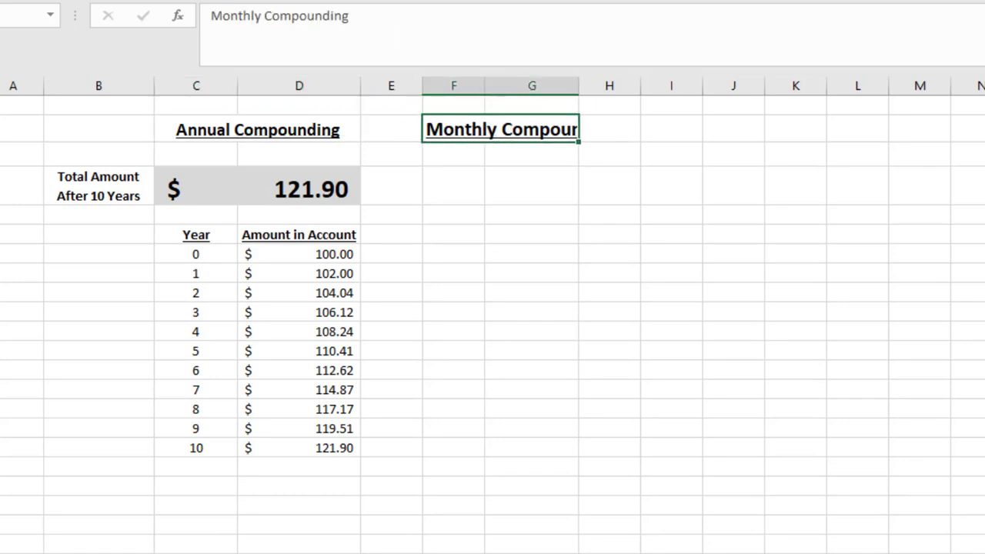
pyautogui.hotkey('ctrl', 'shift', ',')
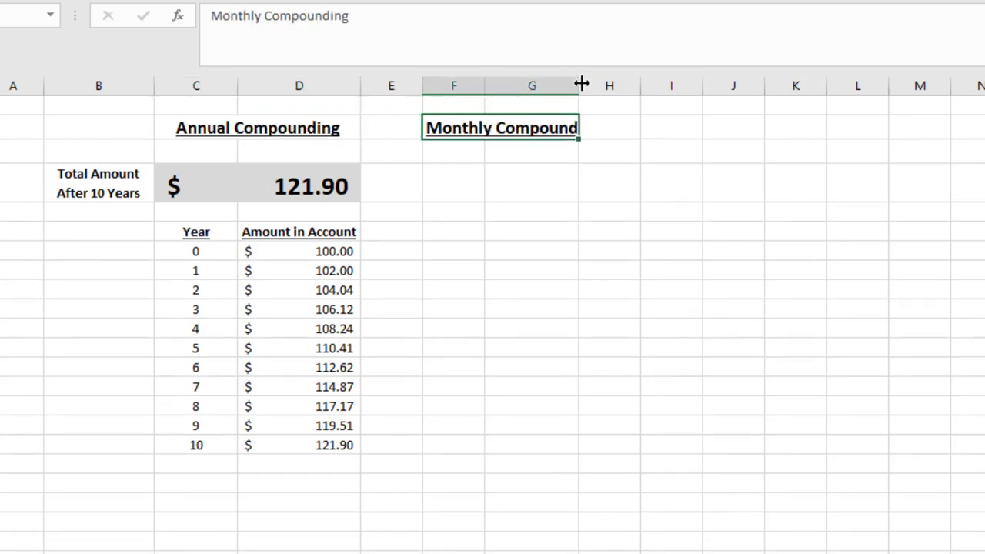
pyautogui.moveTo(579, 86); pyautogui.dragTo(608, 85)
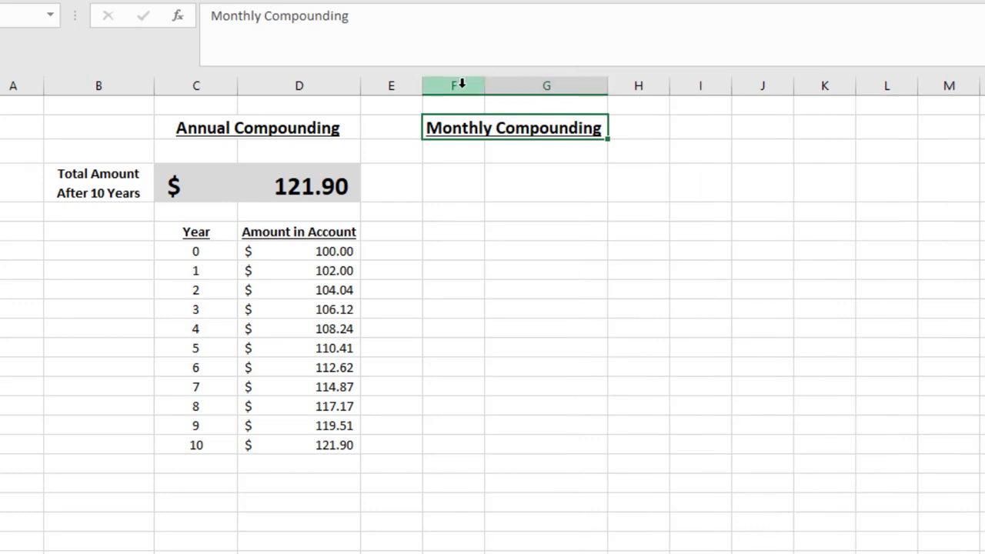
pyautogui.moveTo(483, 86); pyautogui.dragTo(505, 87)
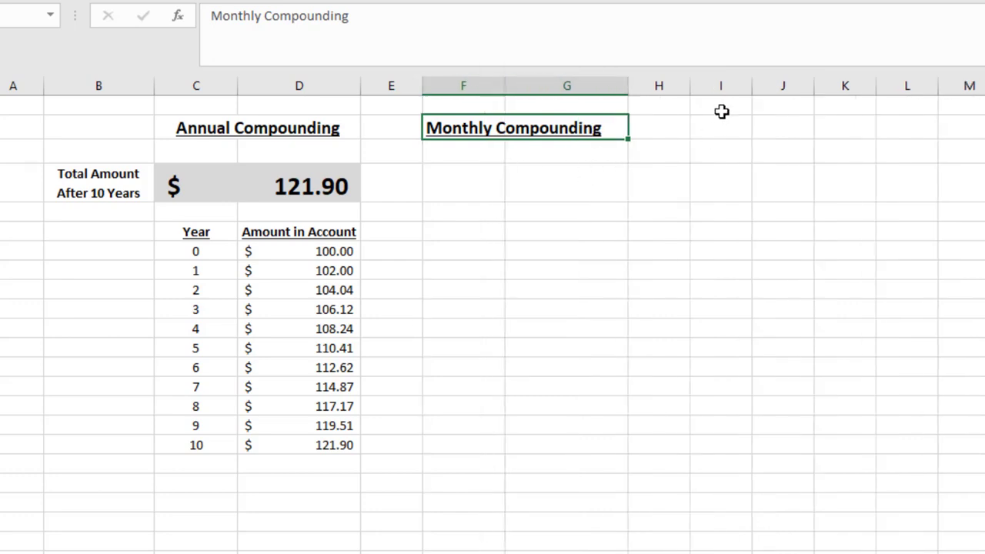
pyautogui.moveTo(629, 85); pyautogui.dragTo(608, 85)
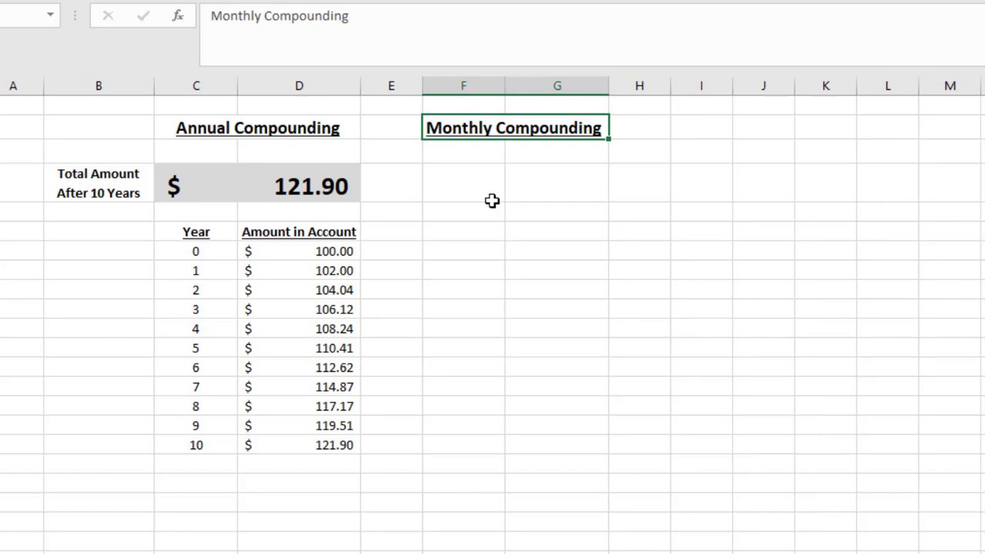
# - Add underlined Month and Amount in Account headers in F5:G5, copying the latter from D5, and widen column G
pyautogui.click(432, 237)
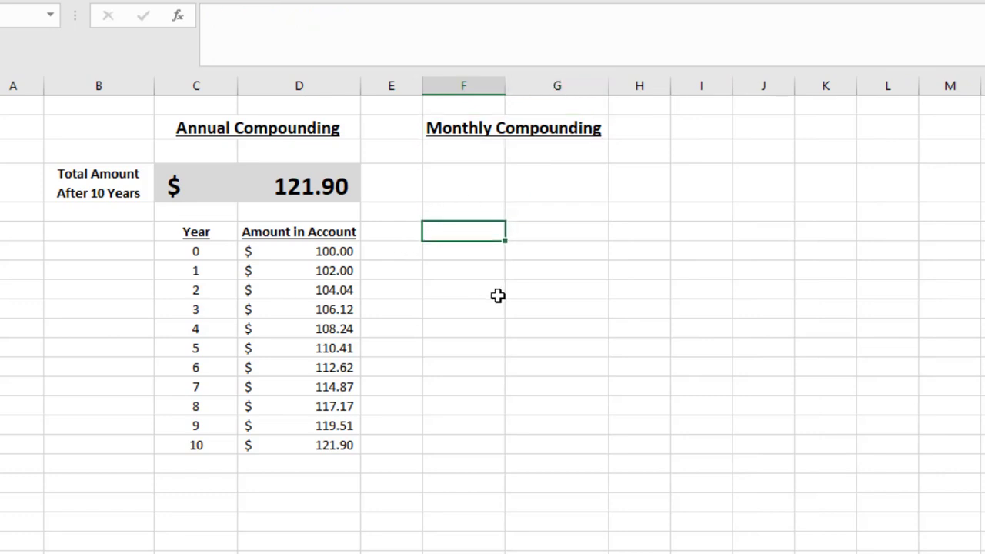
pyautogui.write('Month')
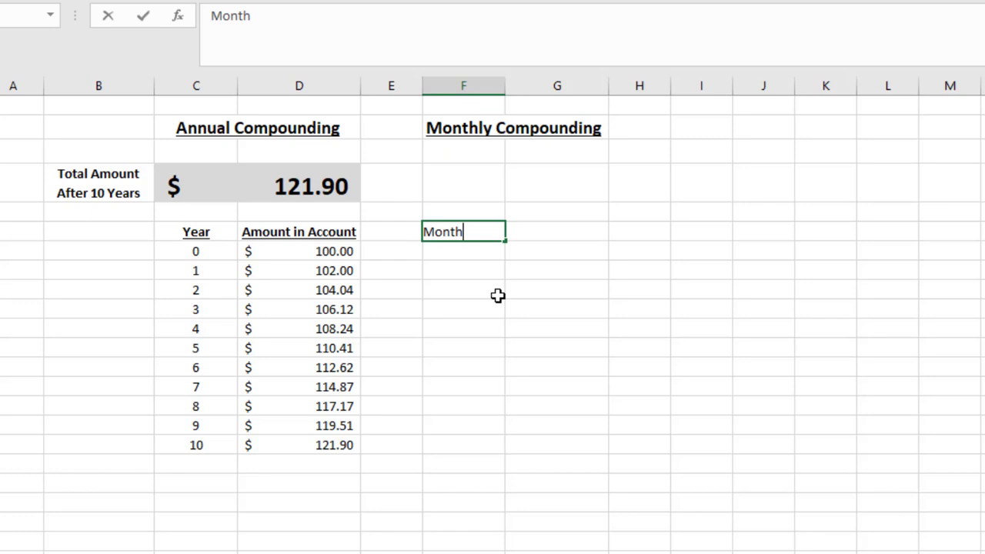
pyautogui.press('Return')
pyautogui.press('Up')
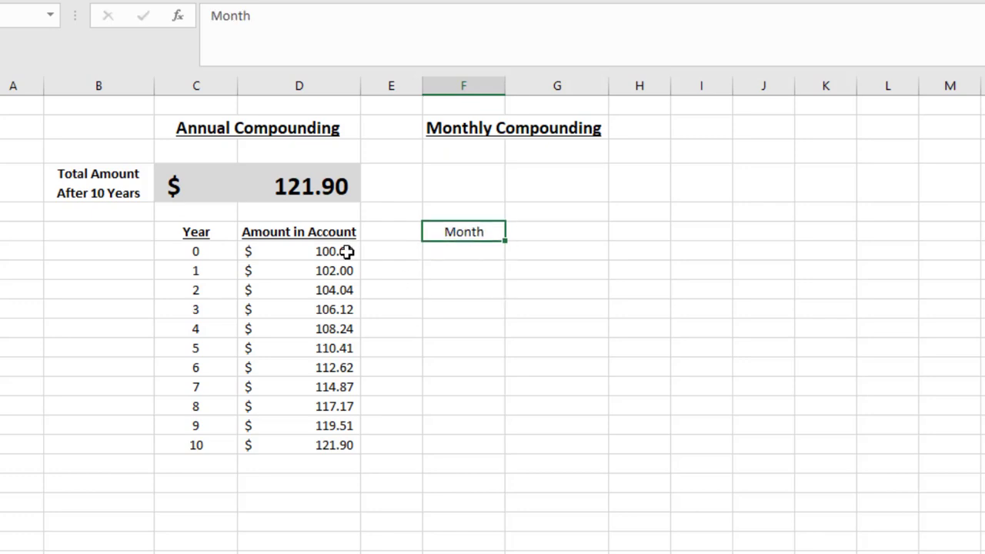
pyautogui.click(315, 233)
pyautogui.hotkey('ctrl', 'c')
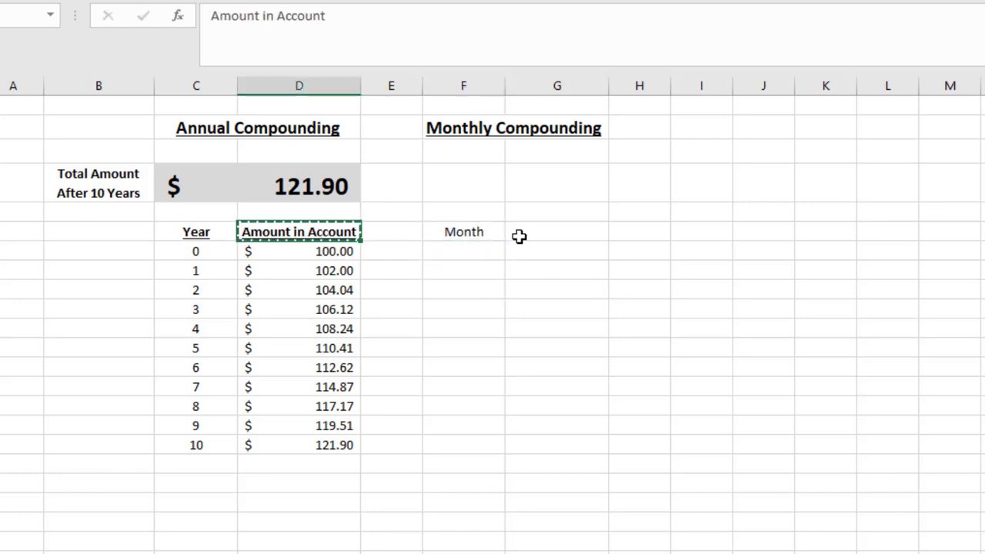
pyautogui.click(518, 236)
pyautogui.hotkey('ctrl', 'v')
pyautogui.click(475, 233)
pyautogui.hotkey('ctrl', 'u')
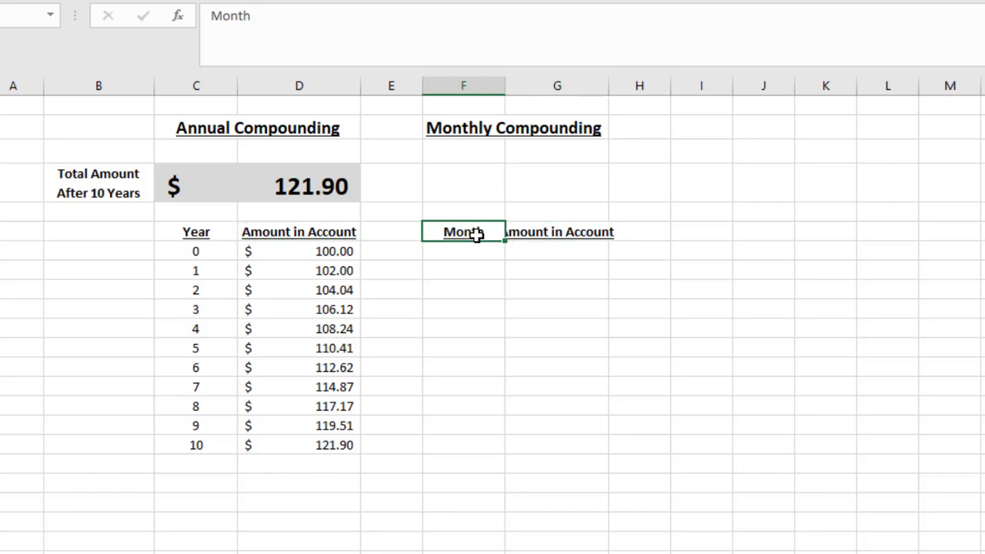
pyautogui.moveTo(608, 89); pyautogui.dragTo(625, 90)
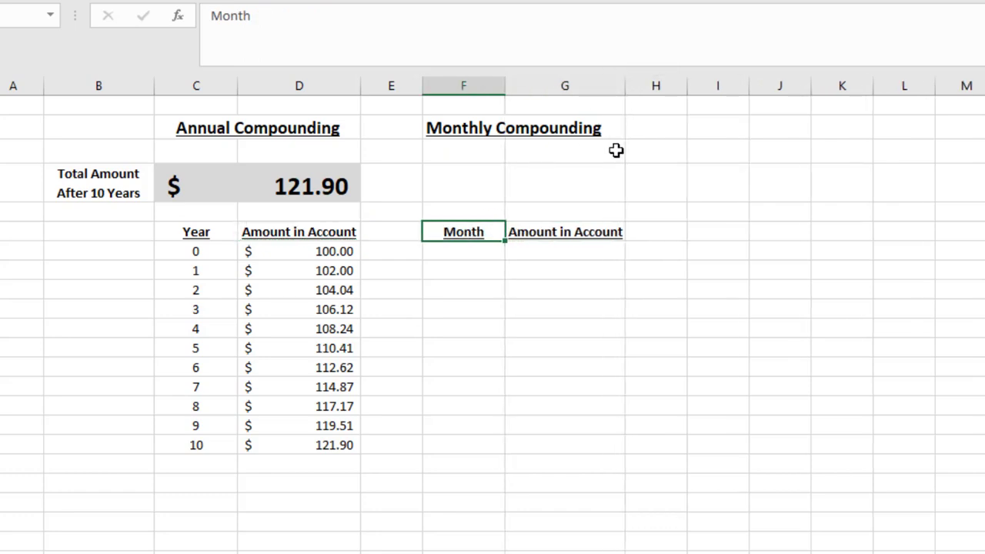
pyautogui.click(462, 249)
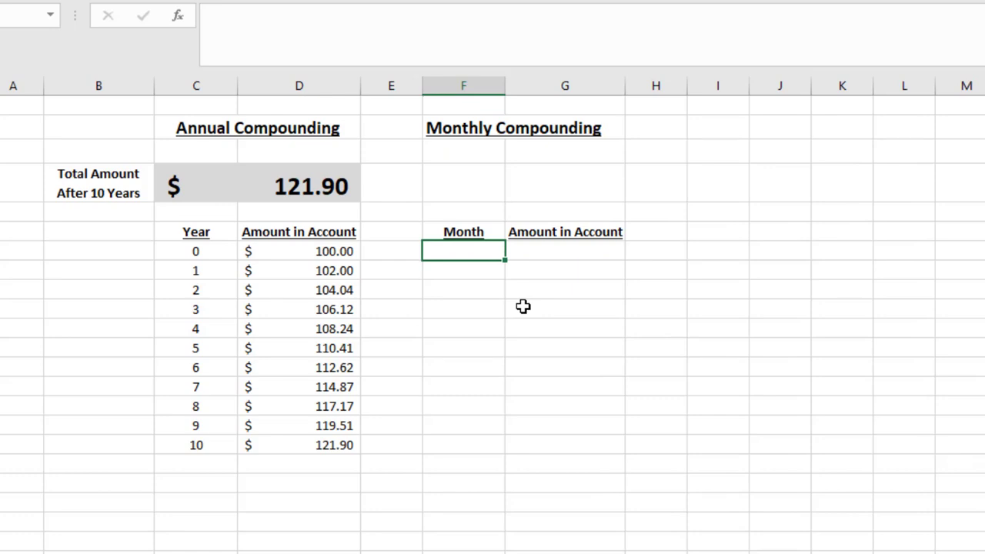
# - Enter month numbers starting at 0 under Month and fill the series down column F to 120
pyautogui.write('0')
pyautogui.press('Return')
pyautogui.write('1')
pyautogui.press('Return')
pyautogui.write('2')
pyautogui.press('Return')
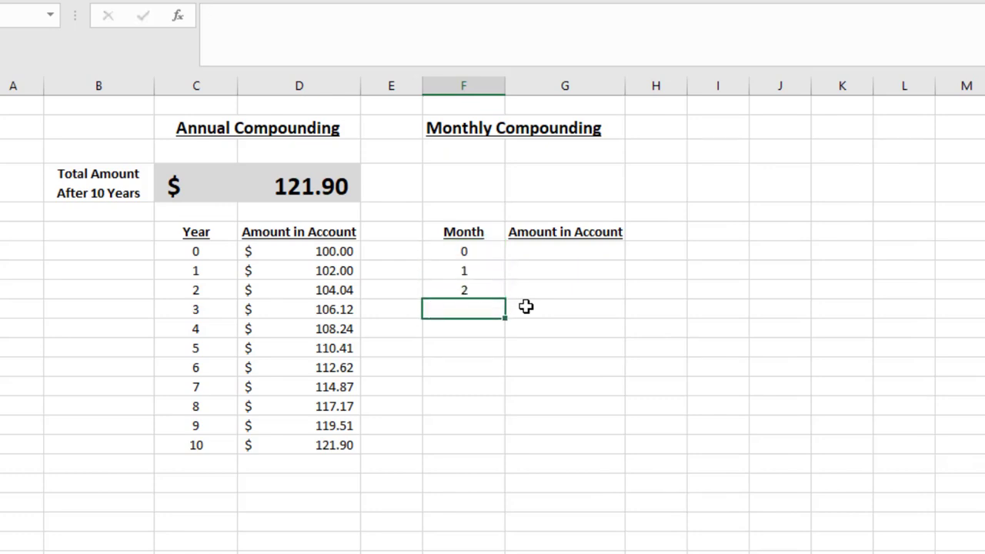
pyautogui.moveTo(482, 249); pyautogui.dragTo(512, 538)
pyautogui.moveTo(505, 389); pyautogui.dragTo(515, 521)
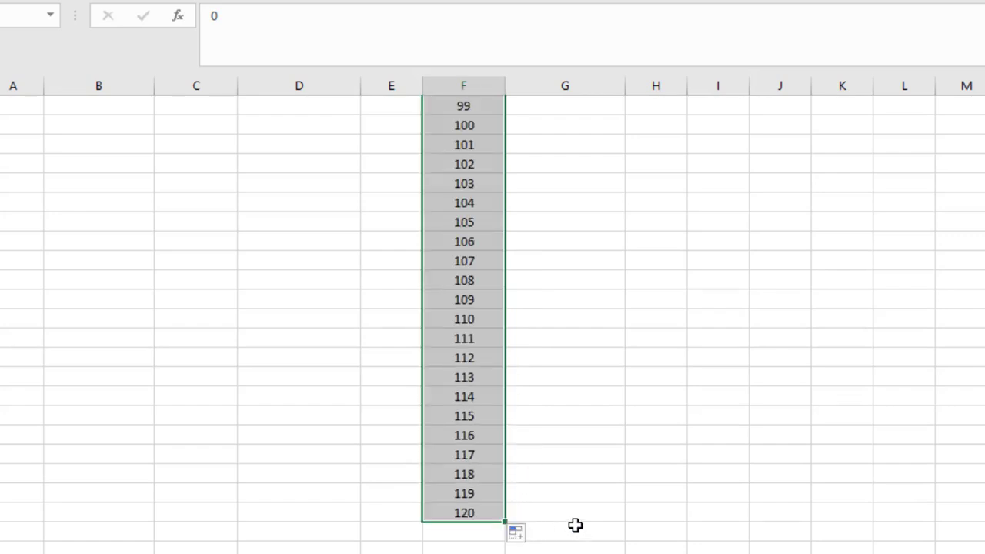
pyautogui.scroll(20, 576, 525)
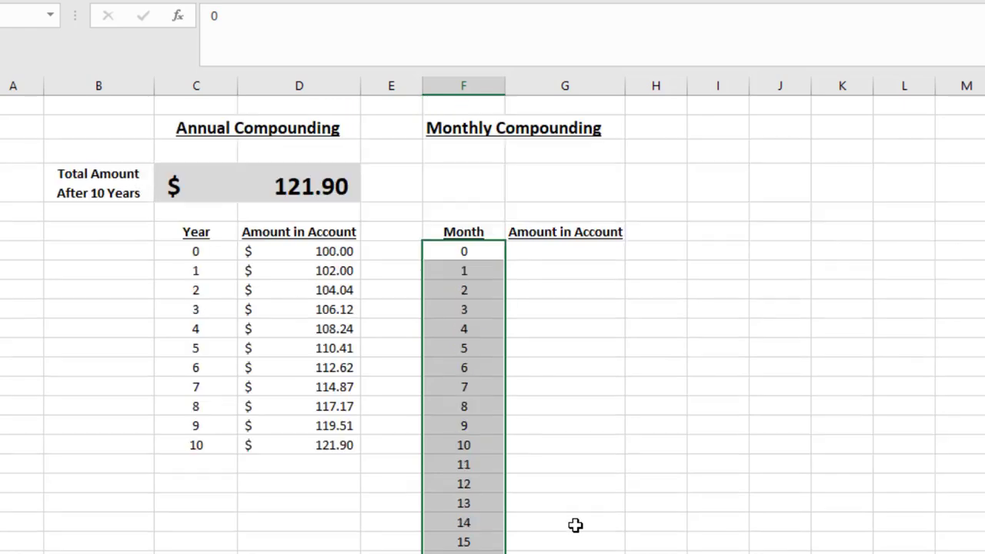
pyautogui.click(440, 327)
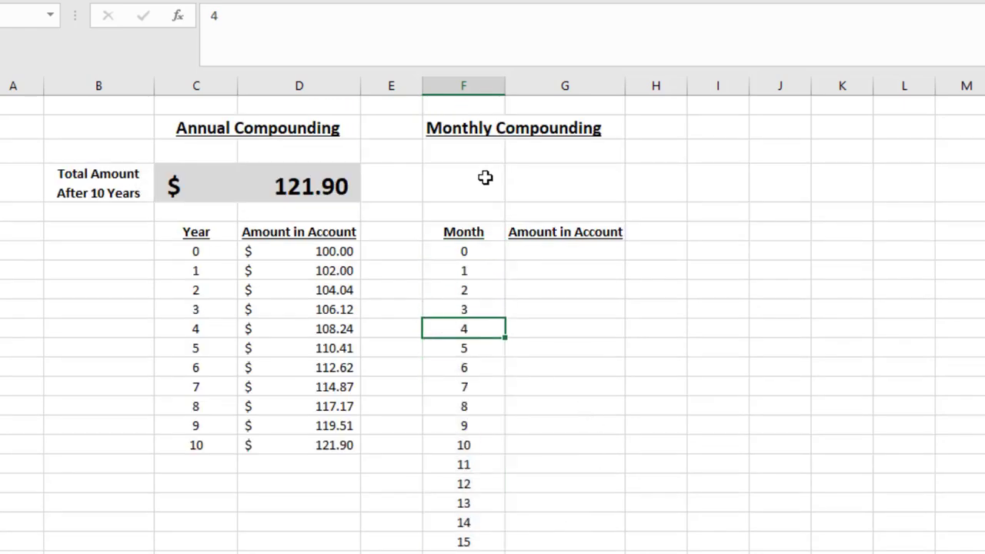
pyautogui.click(206, 446)
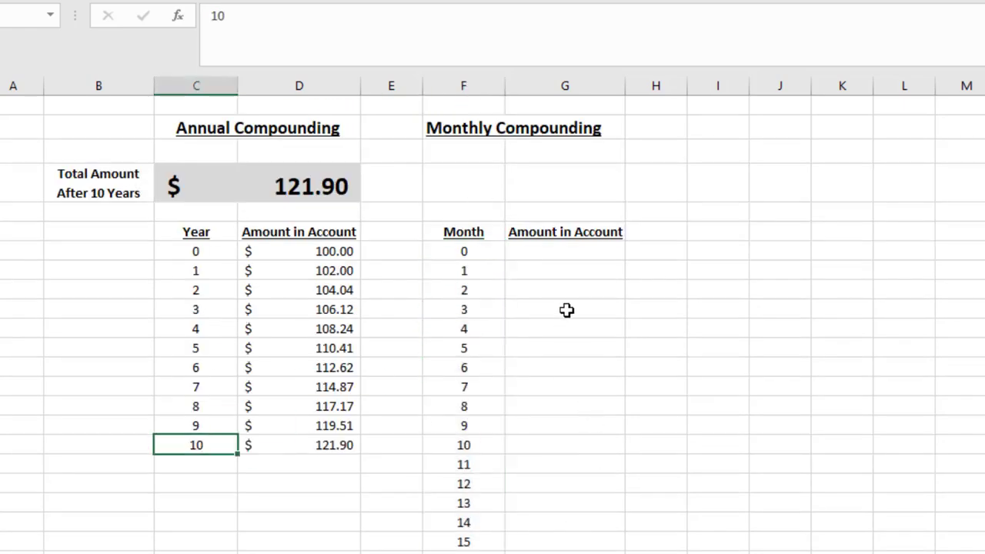
pyautogui.click(555, 250)
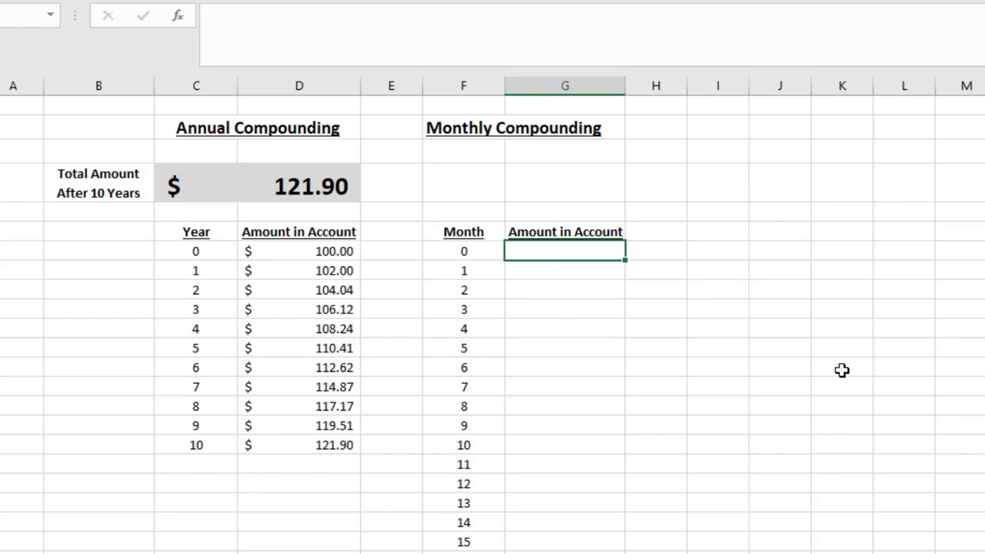
# - Enter 100 as the month 0 amount in G7 and format column G as Accounting
pyautogui.write('100')
pyautogui.press('Return')
pyautogui.click(551, 88)
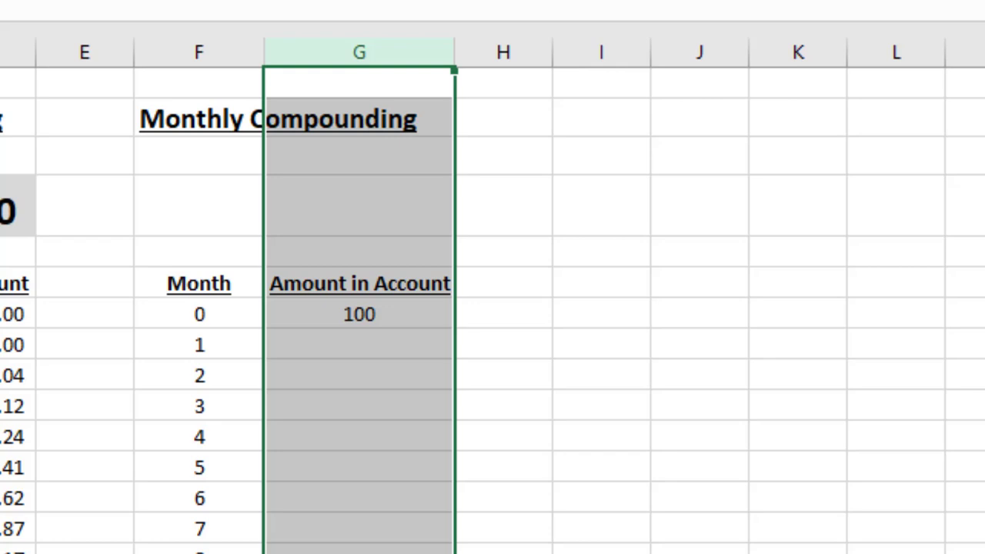
pyautogui.hotkey('ctrl', 'shift', '4')
pyautogui.click(330, 343)
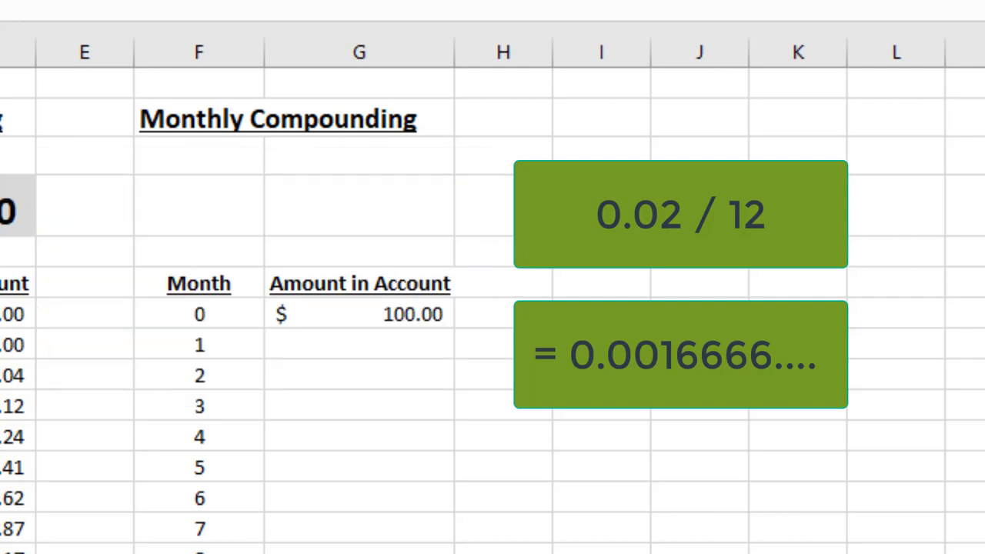
pyautogui.click(350, 347)
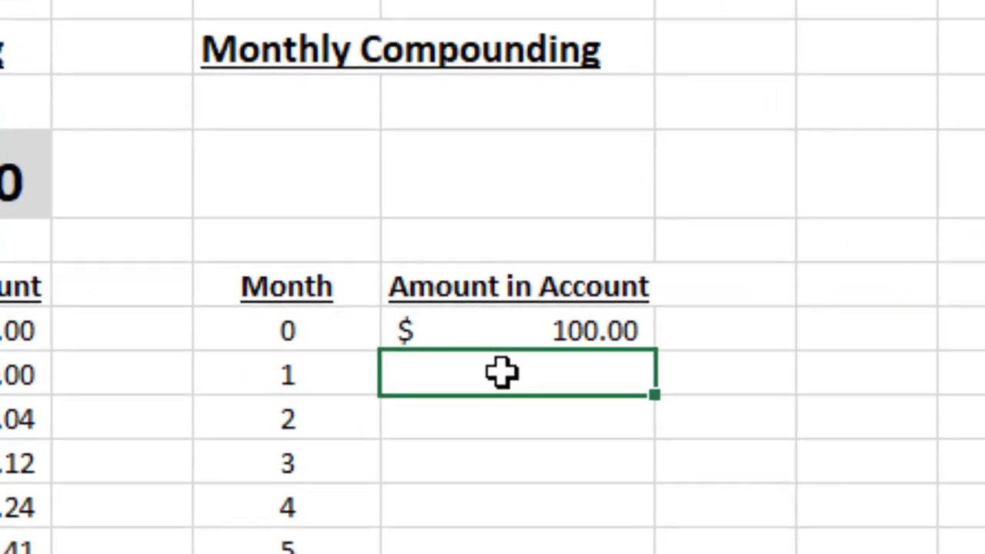
# - Enter =(1+.02/12)*G7 in G8 so month 1 shows $100.17
pyautogui.write('=(')
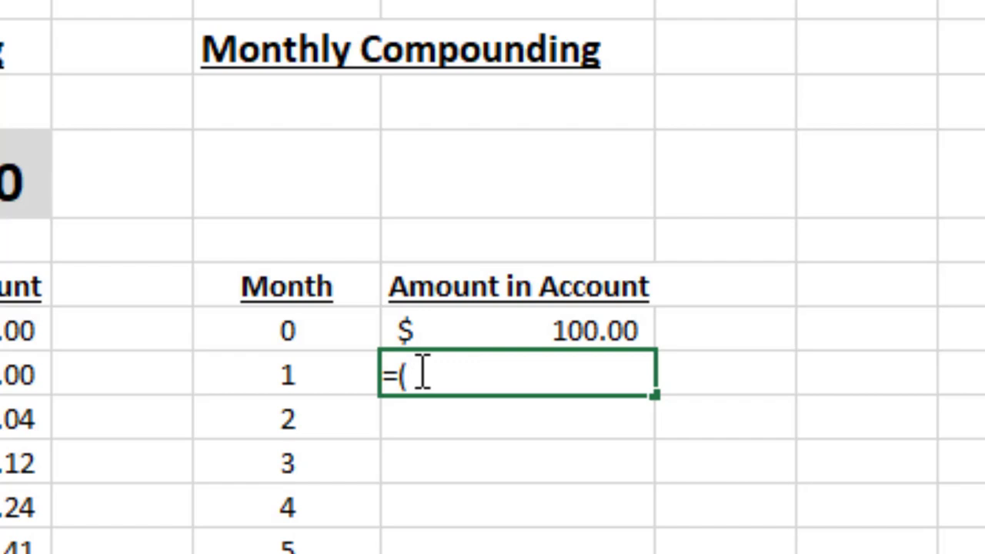
pyautogui.write('1+.02/12)')
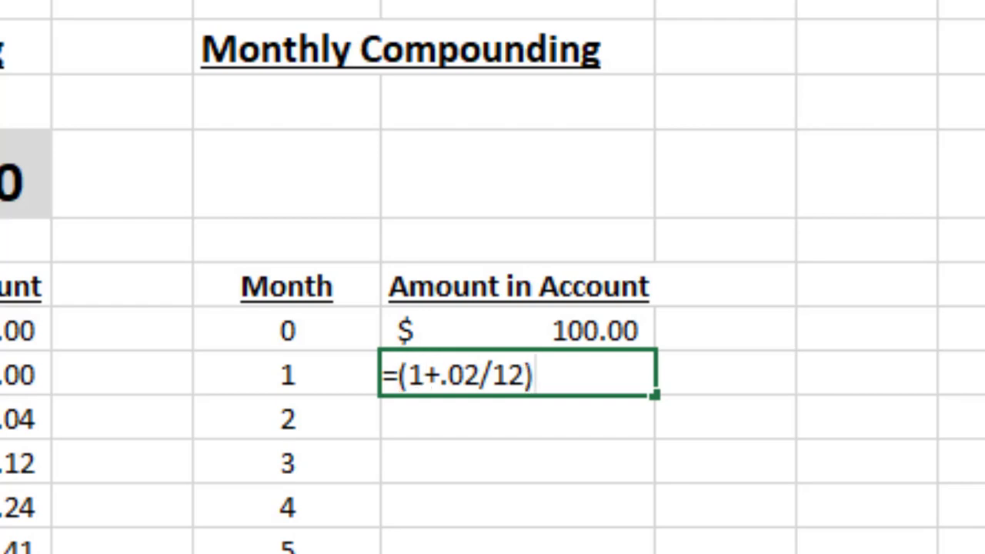
pyautogui.write('*')
pyautogui.click(516, 330)
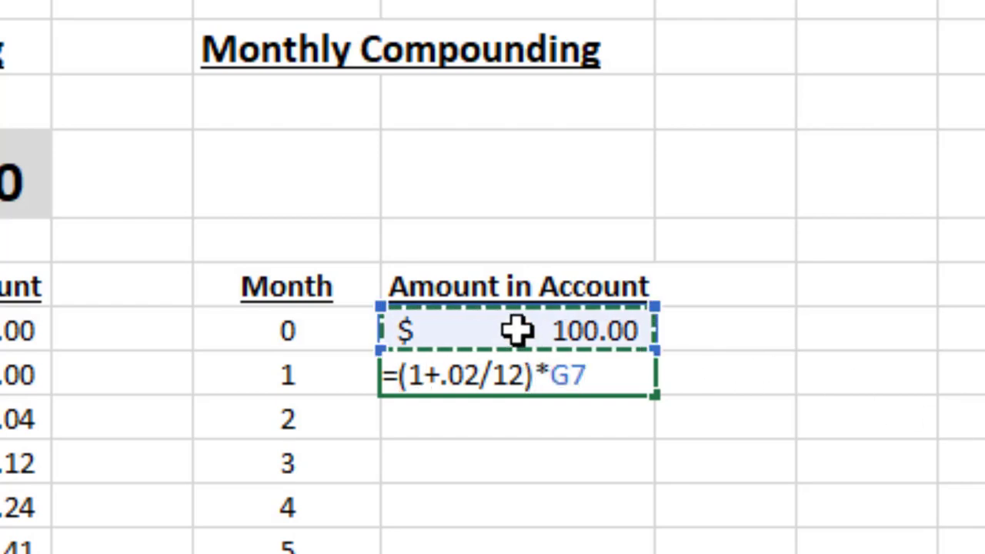
pyautogui.hotkey('ctrl', 'Return')
pyautogui.press('Return')
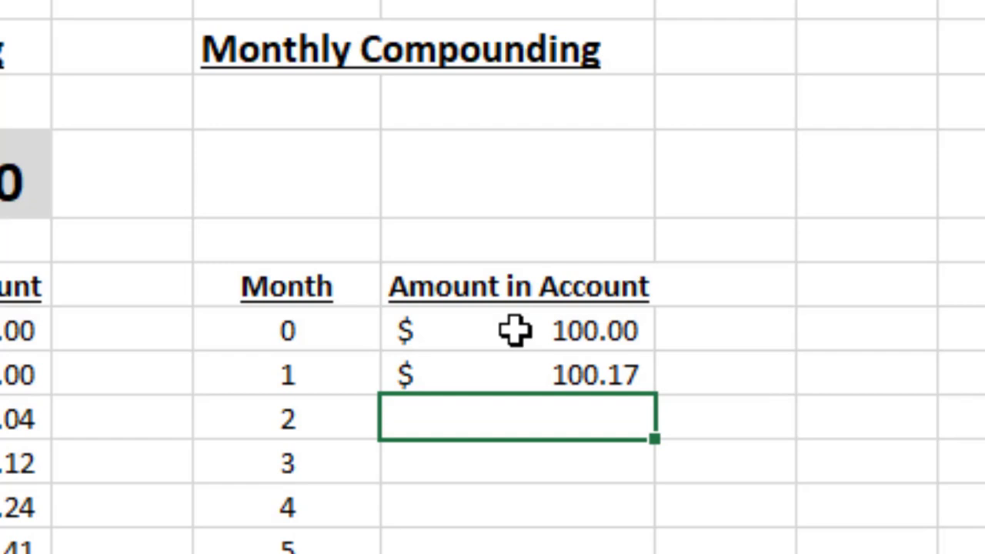
pyautogui.click(846, 337)
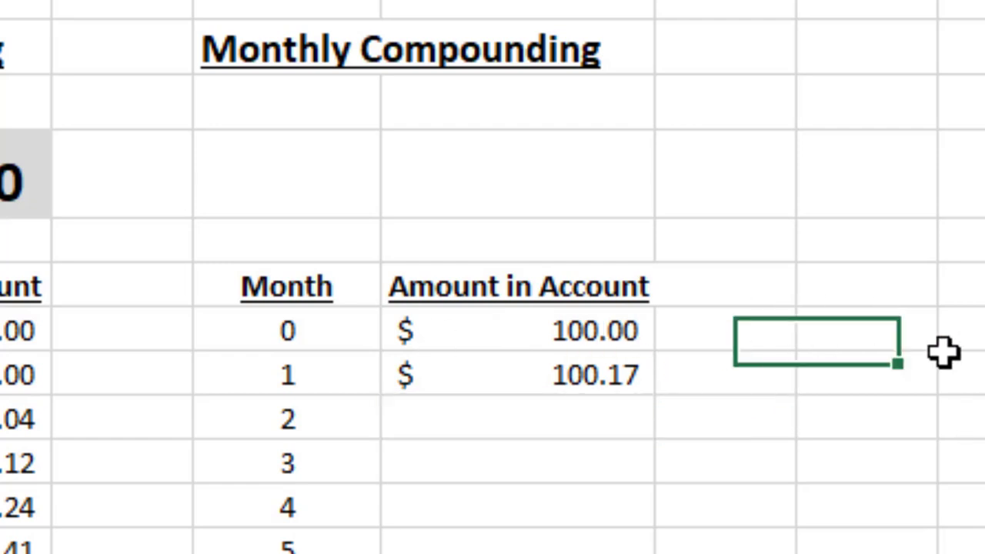
pyautogui.write('=')
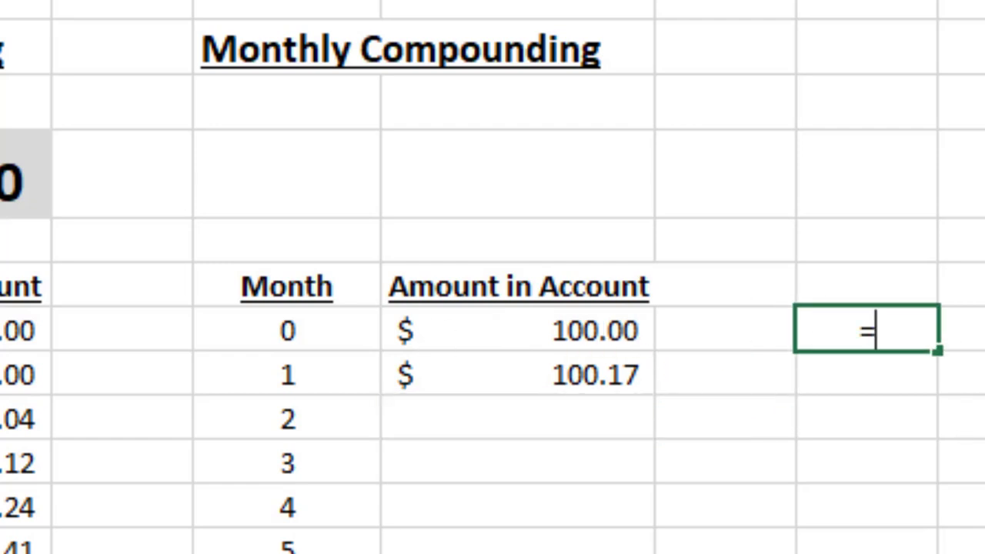
pyautogui.write('1+.02')
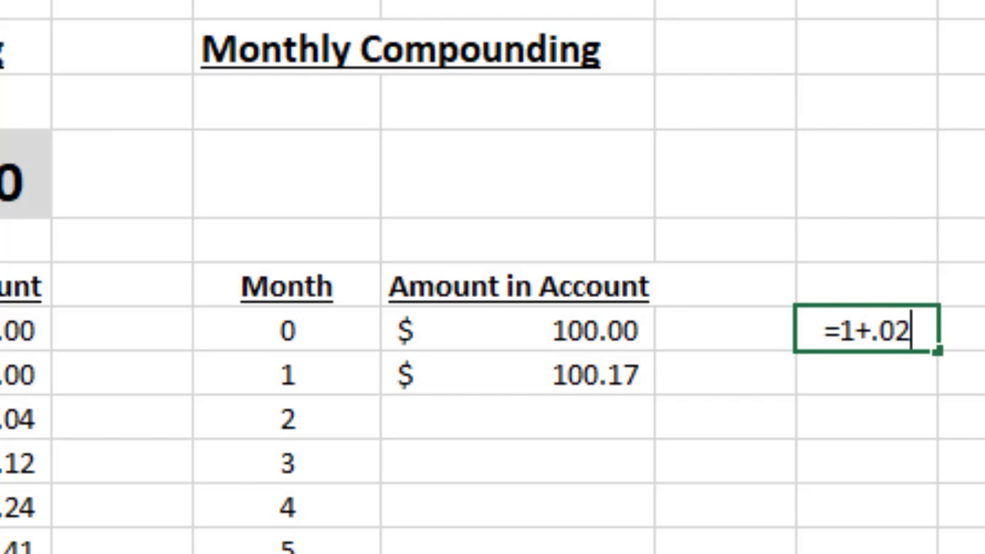
pyautogui.write('/12')
pyautogui.press('Return')
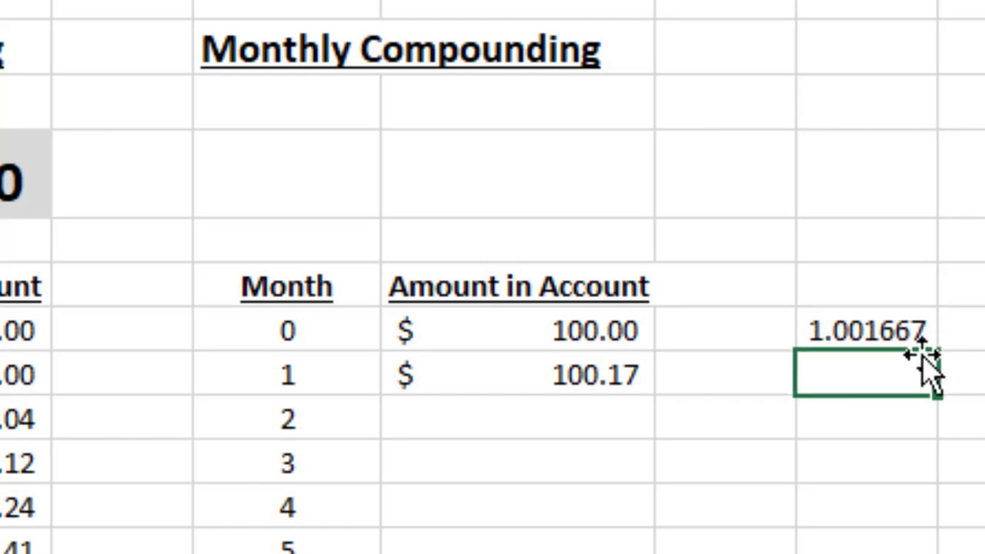
pyautogui.click(860, 330)
pyautogui.moveTo(769, 11); pyautogui.dragTo(981, 23)
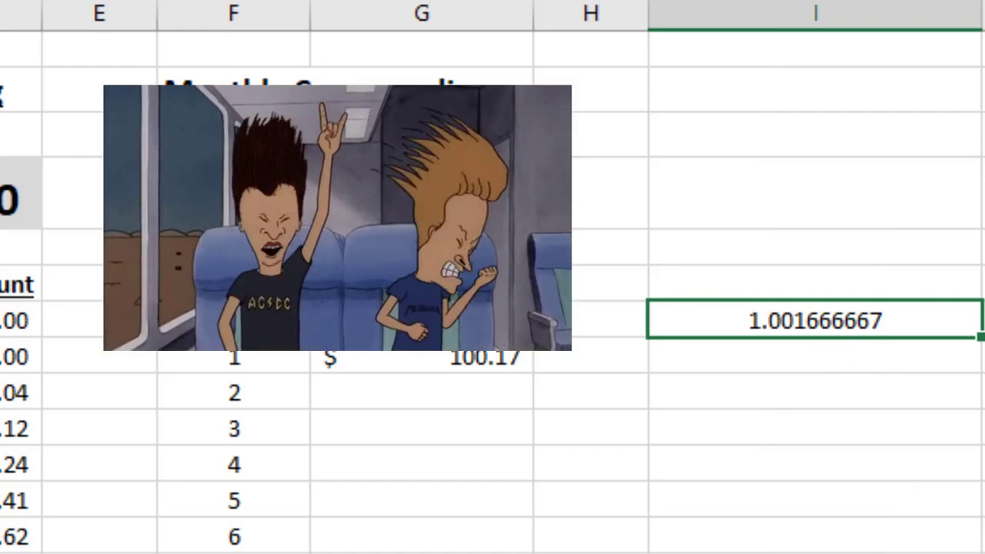
pyautogui.hotkey('alt', 'h')
pyautogui.press('0')
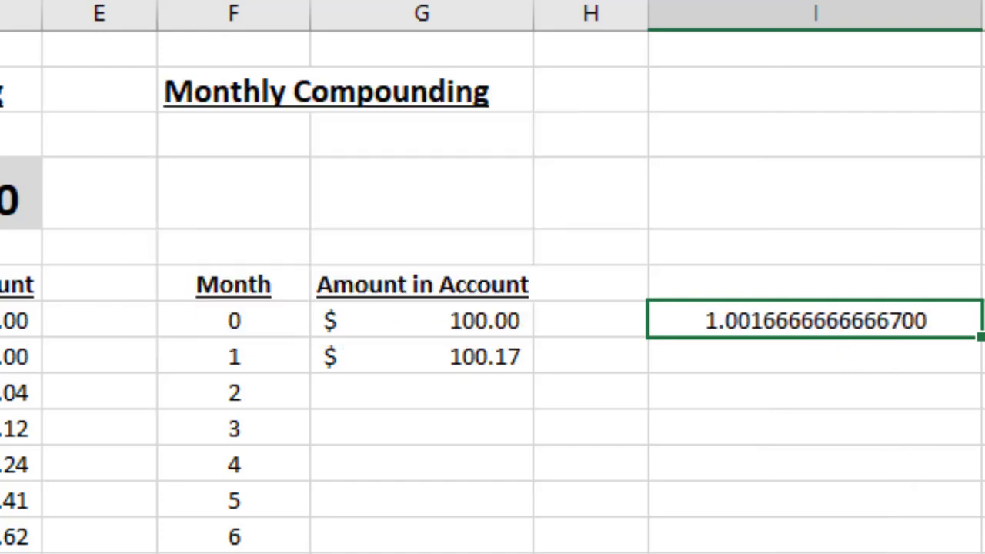
pyautogui.hotkey('alt', 'h')
pyautogui.press('9')
pyautogui.hotkey('alt', 'h')
pyautogui.press('9')
pyautogui.hotkey('alt', 'h')
pyautogui.press('9')
pyautogui.hotkey('alt', 'h')
pyautogui.press('9')
pyautogui.hotkey('alt', 'h')
pyautogui.press('9')
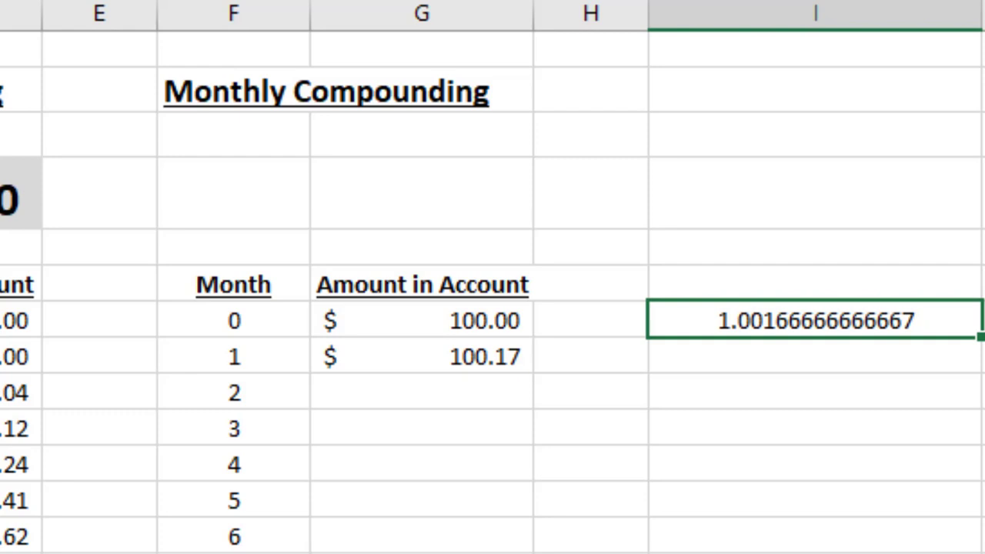
pyautogui.hotkey('alt', 'h')
pyautogui.press('9')
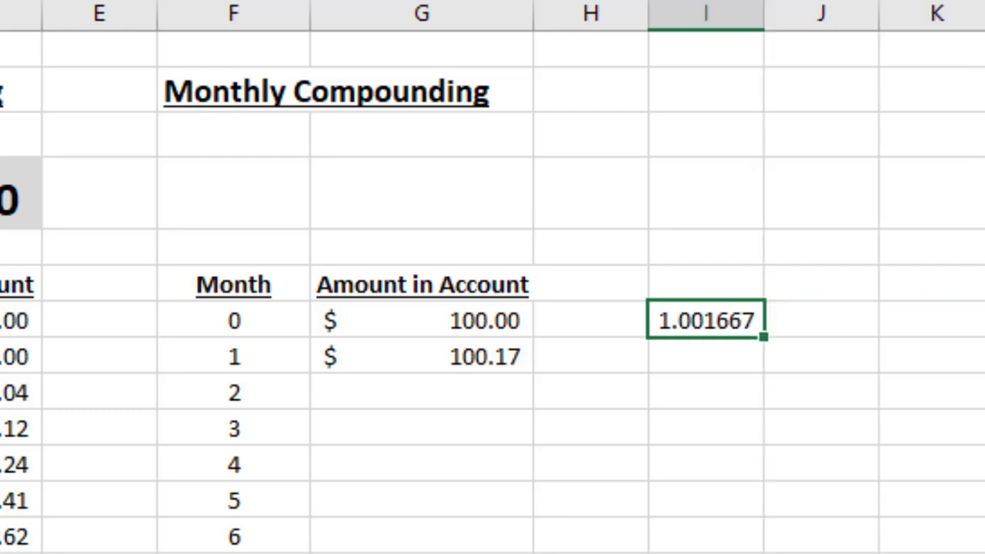
pyautogui.press('Delete')
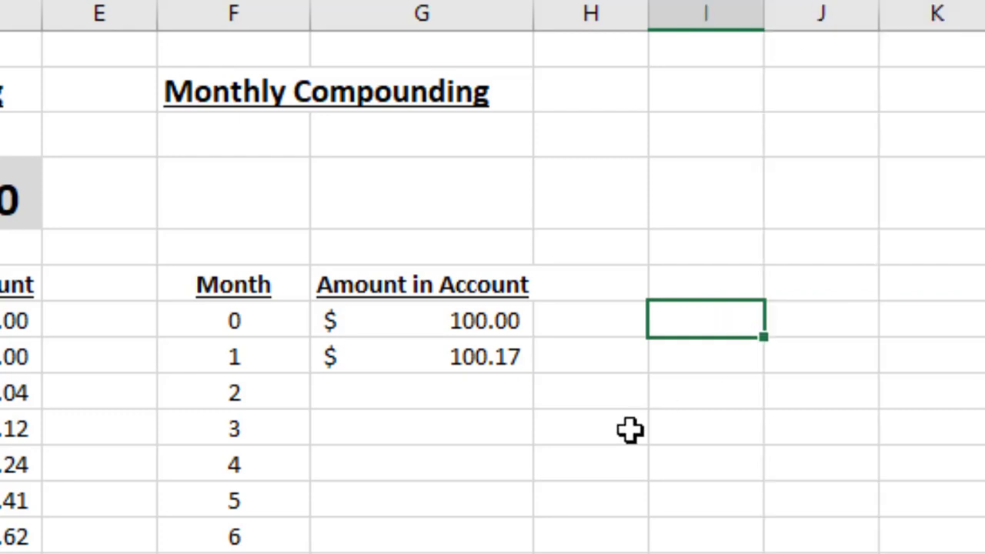
# - Fill the G8 formula down column G through month 120, ending at $122.12
pyautogui.click(464, 356)
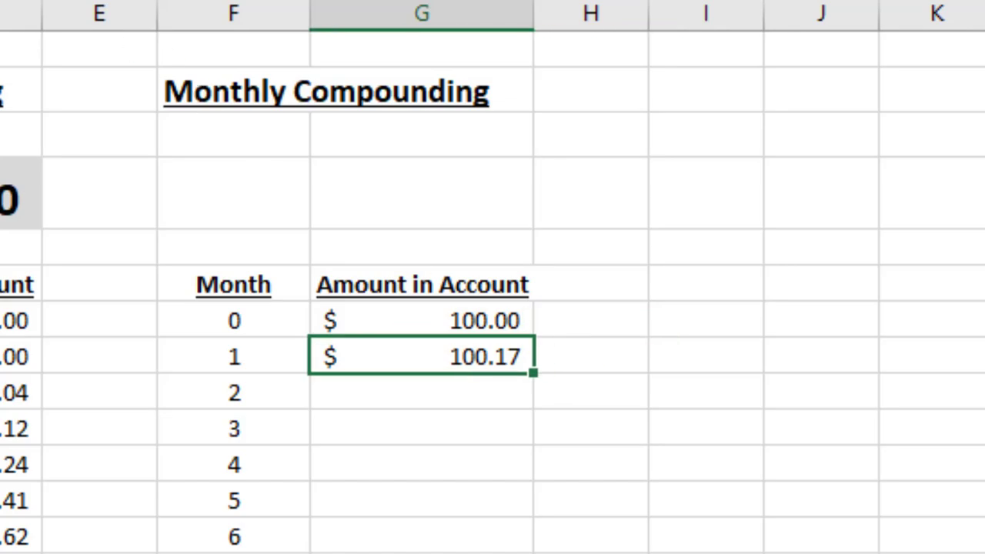
pyautogui.doubleClick(533, 372)
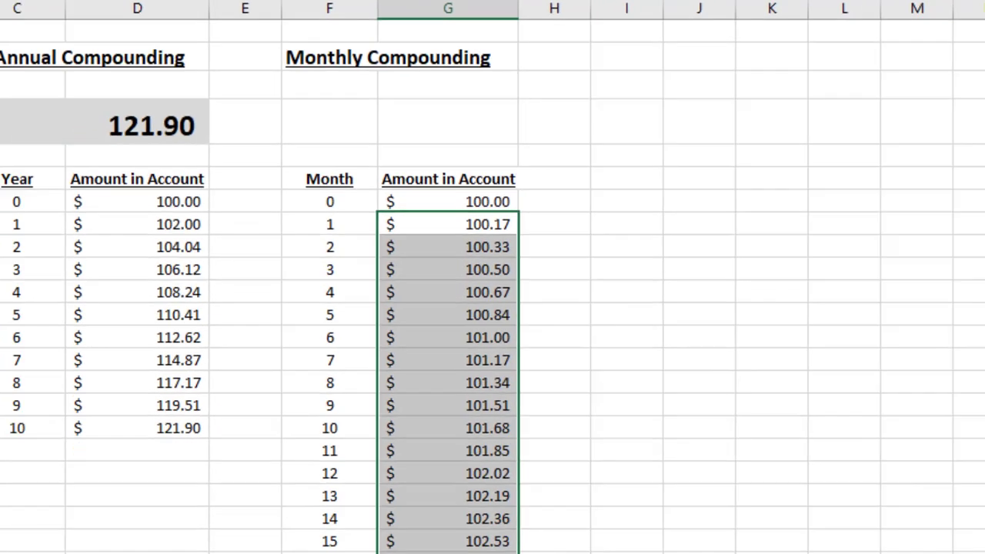
pyautogui.scroll(-20, 493, 259)
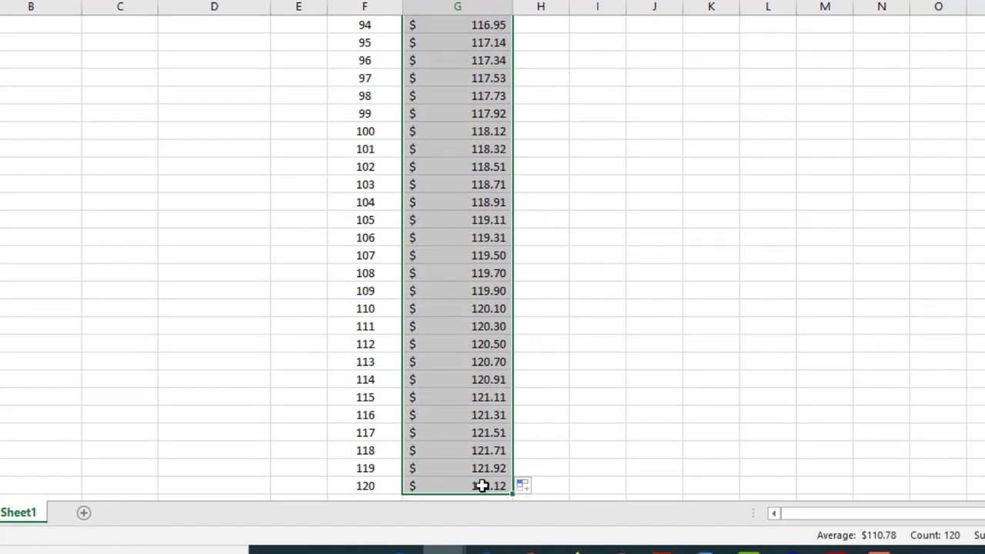
pyautogui.click(482, 485)
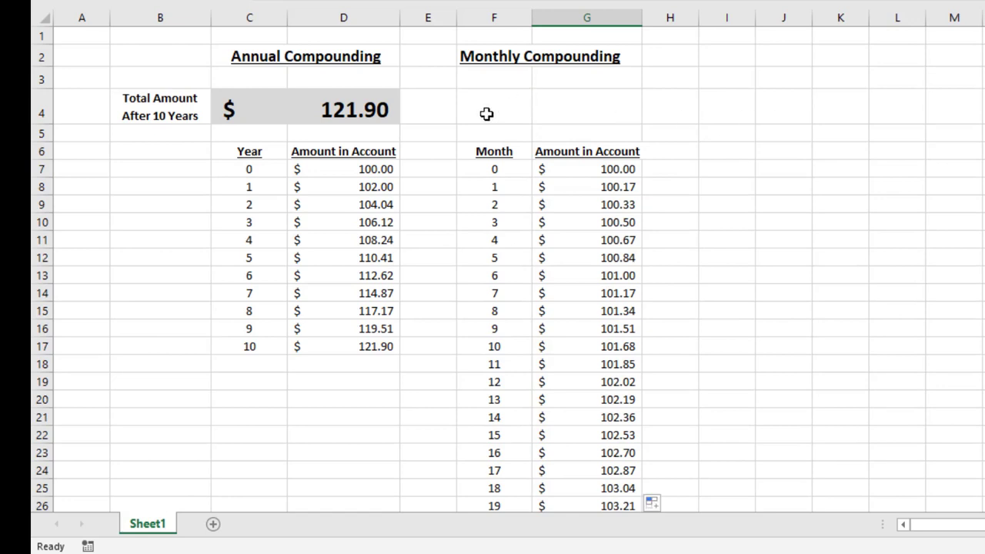
# - Link F4 to the month 120 amount with =G127 and merge it across F4:G4
pyautogui.click(485, 112)
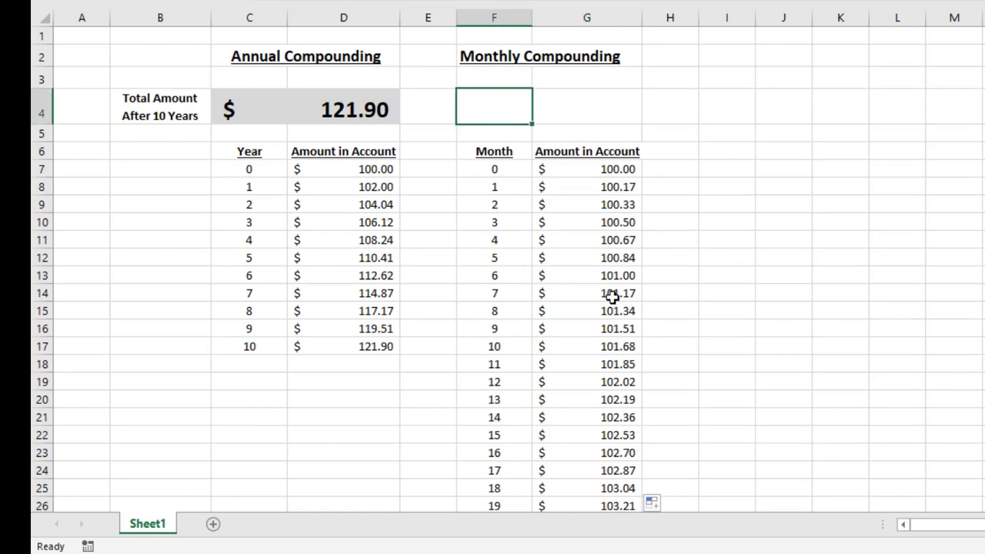
pyautogui.write('=G127')
pyautogui.hotkey('ctrl', 'Return')
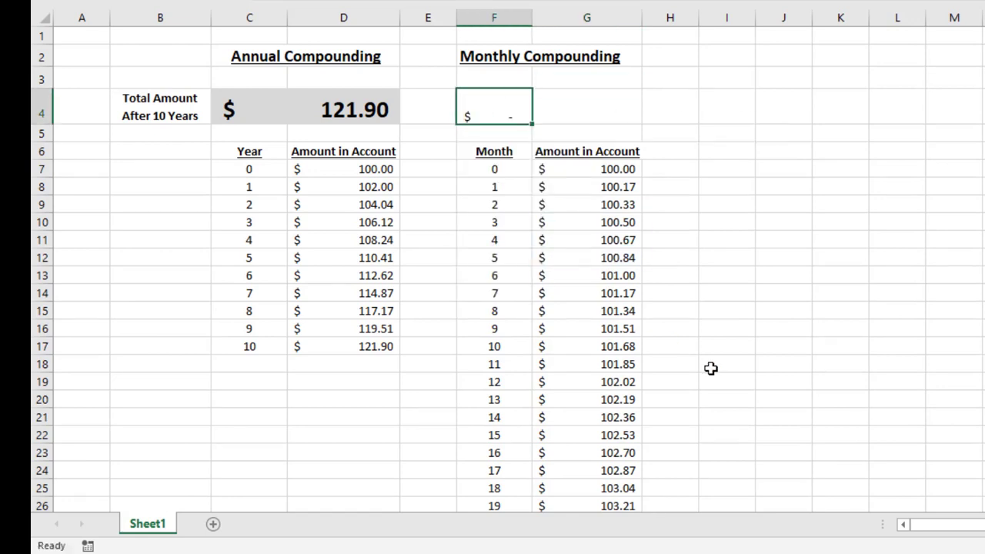
pyautogui.press('Return')
pyautogui.moveTo(510, 103); pyautogui.dragTo(560, 97)
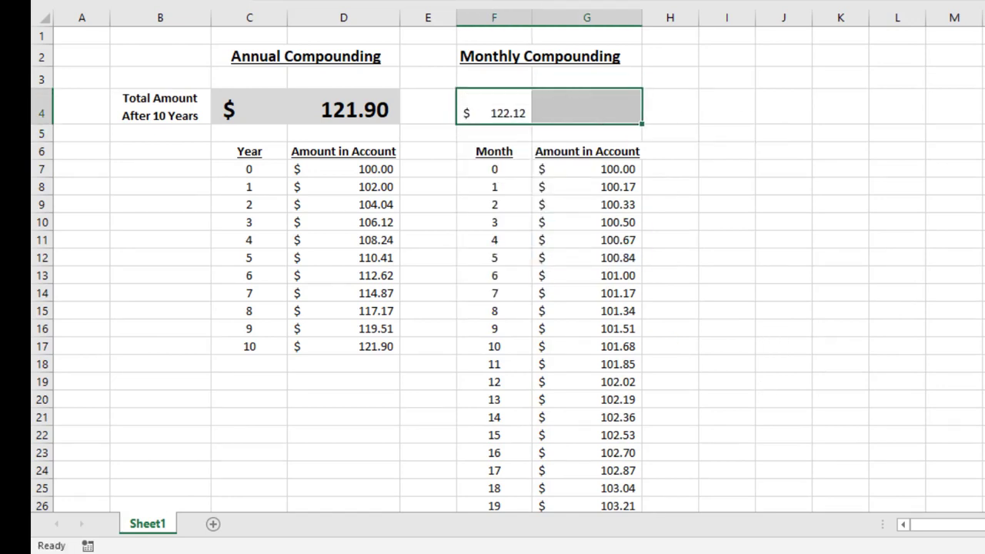
pyautogui.hotkey('alt', 'h')
pyautogui.press('m')
pyautogui.press('c')
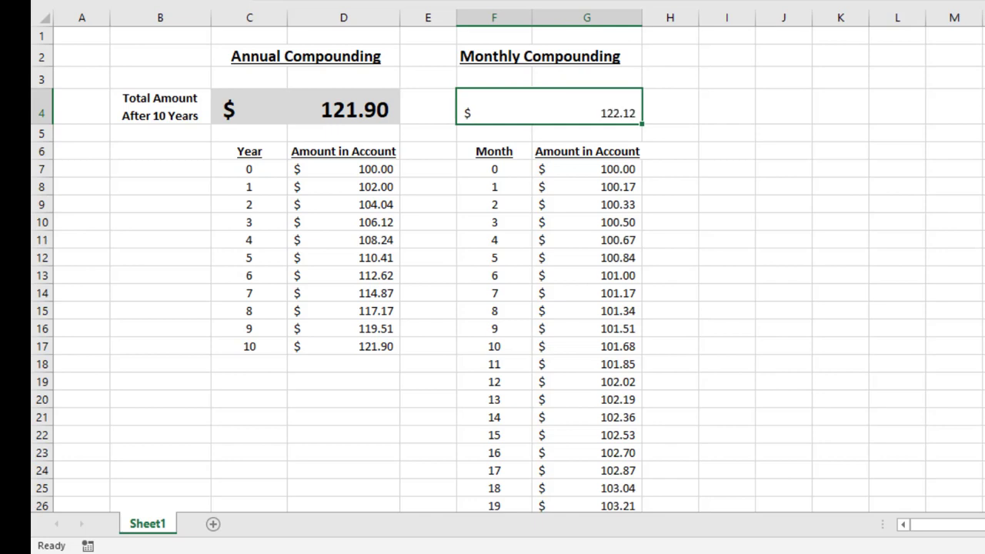
# - Give the monthly total grey fill, bold two-step larger text, and center Monthly Compounding over F:G
pyautogui.hotkey('alt', 'h')
pyautogui.press('h')
pyautogui.press('Return')
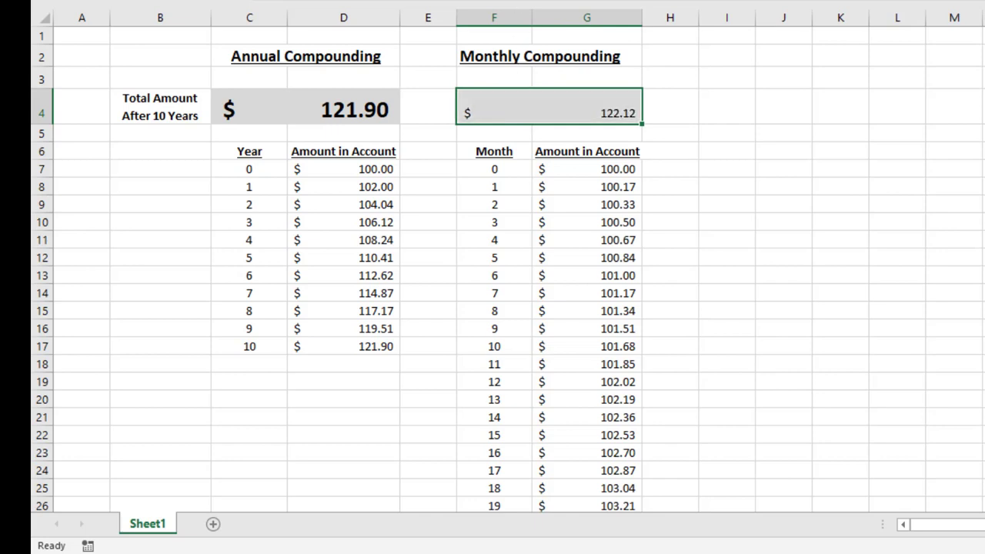
pyautogui.hotkey('ctrl', 'b')
pyautogui.hotkey('ctrl', 'shift', '.')
pyautogui.hotkey('ctrl', 'shift', '.')
pyautogui.hotkey('ctrl', 'shift', '.')
pyautogui.hotkey('ctrl', 'shift', '.')
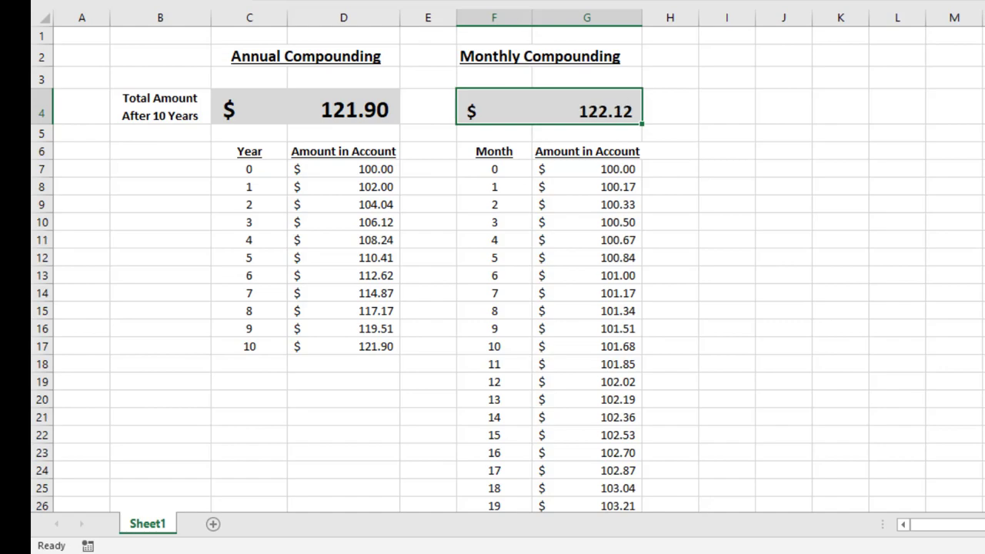
pyautogui.hotkey('ctrl', 'shift', '.')
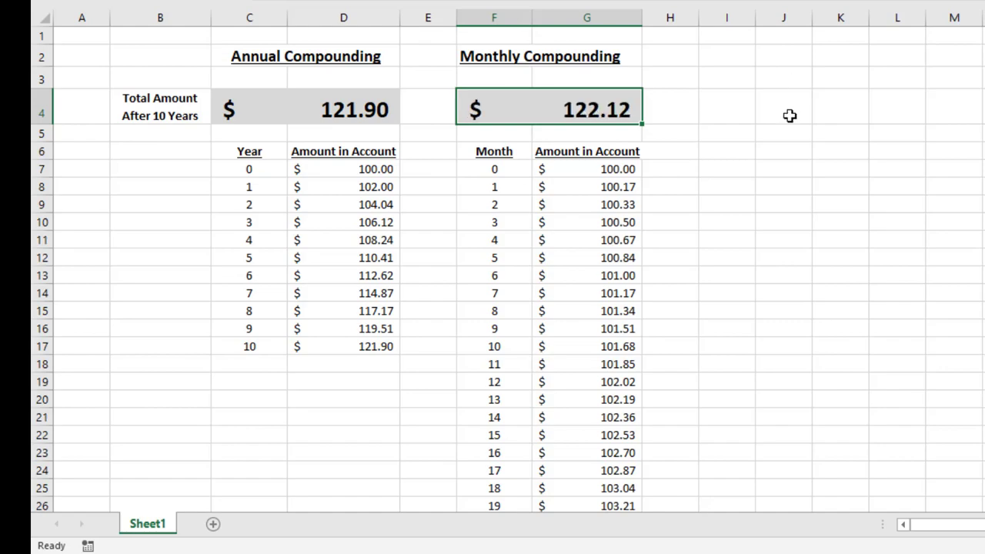
pyautogui.click(788, 116)
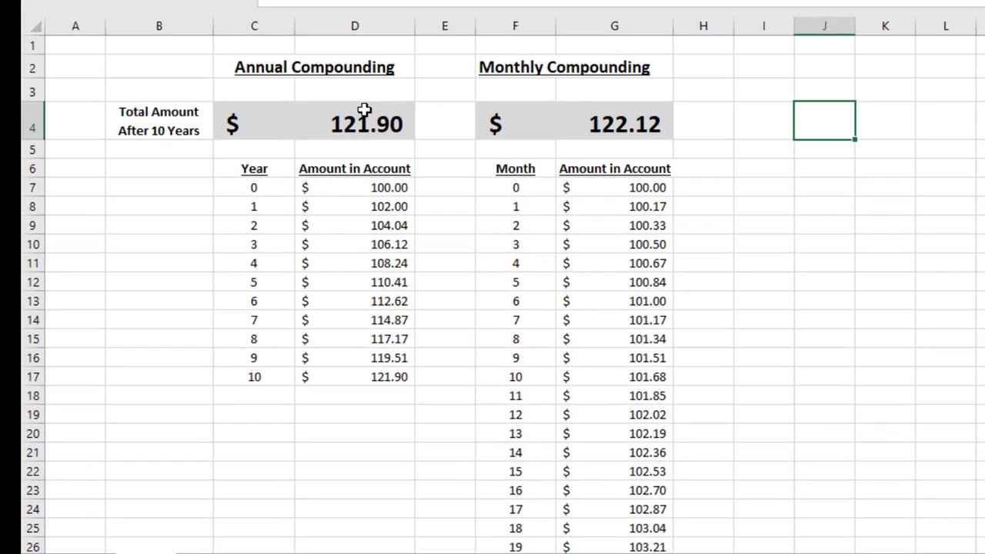
pyautogui.click(350, 110)
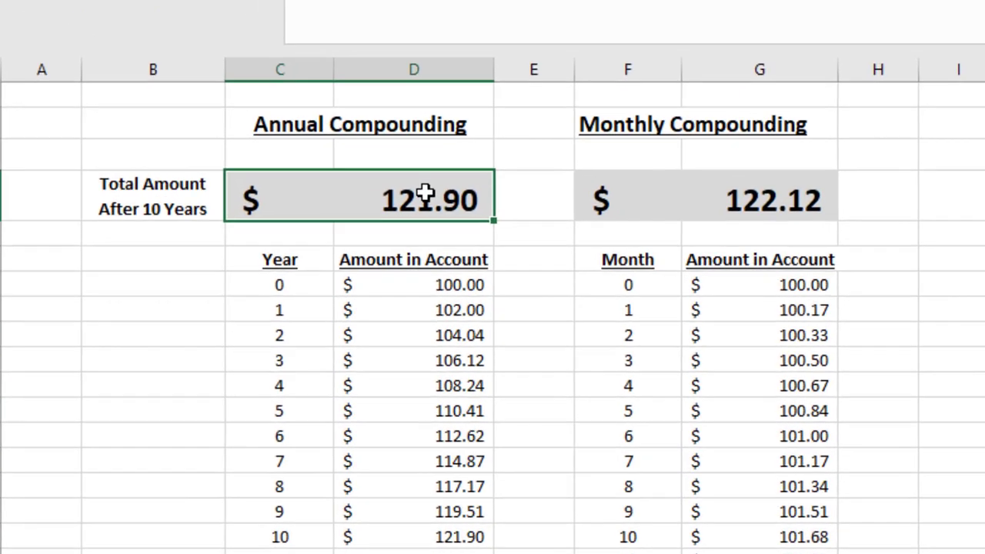
pyautogui.click(497, 111)
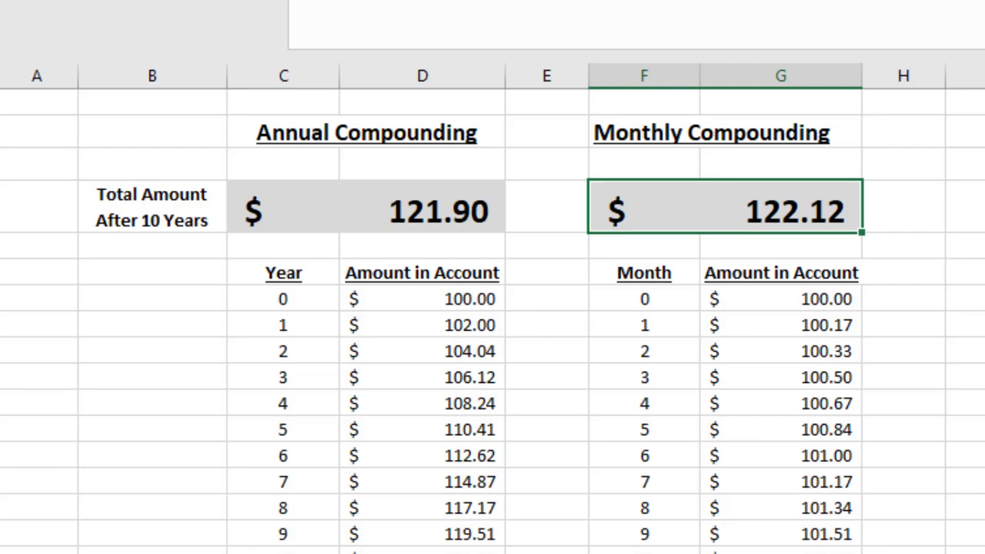
pyautogui.click(770, 132)
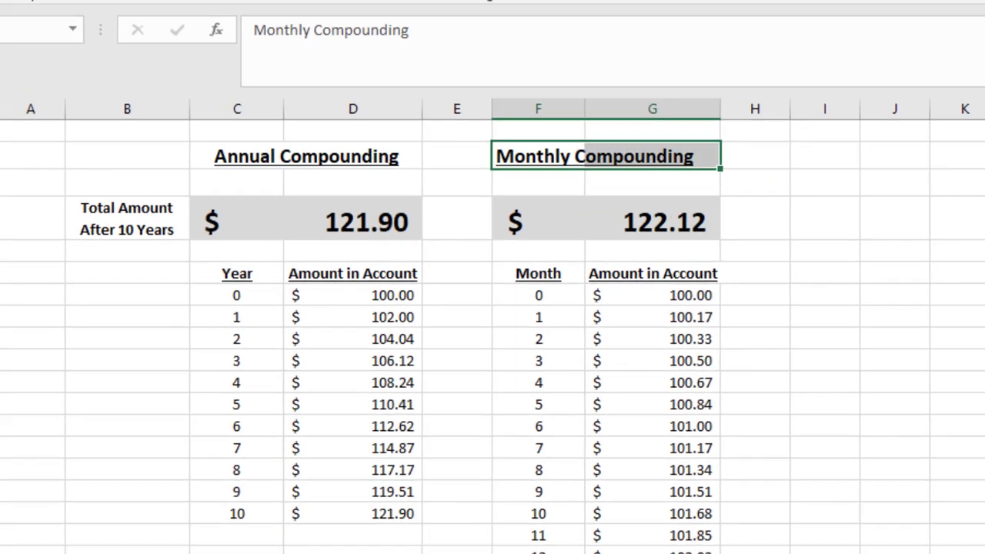
pyautogui.click(431, 42)
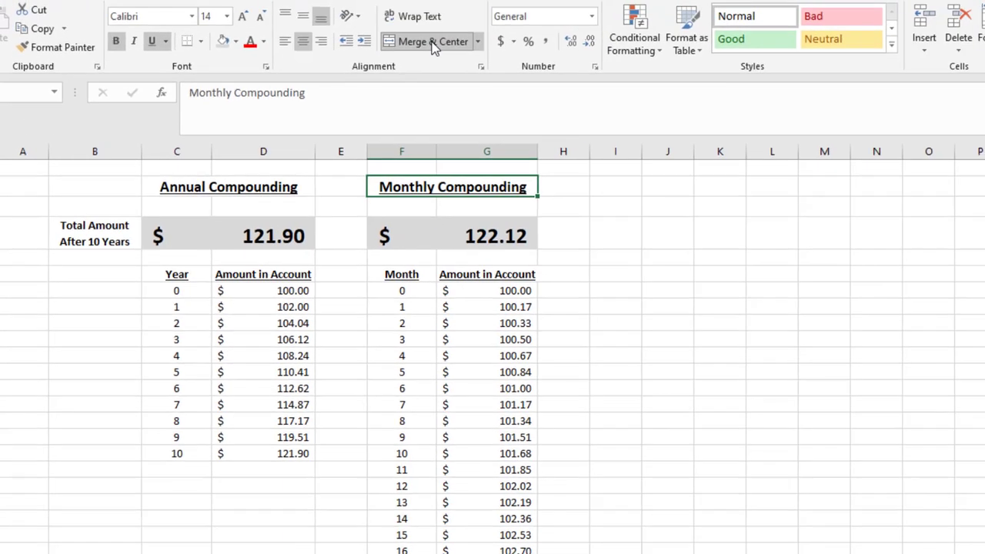
# - Enter Weekly Compounding and Daily Compounding headings in row 2, merging and centering each across two columns
pyautogui.click(621, 182)
pyautogui.write('We')
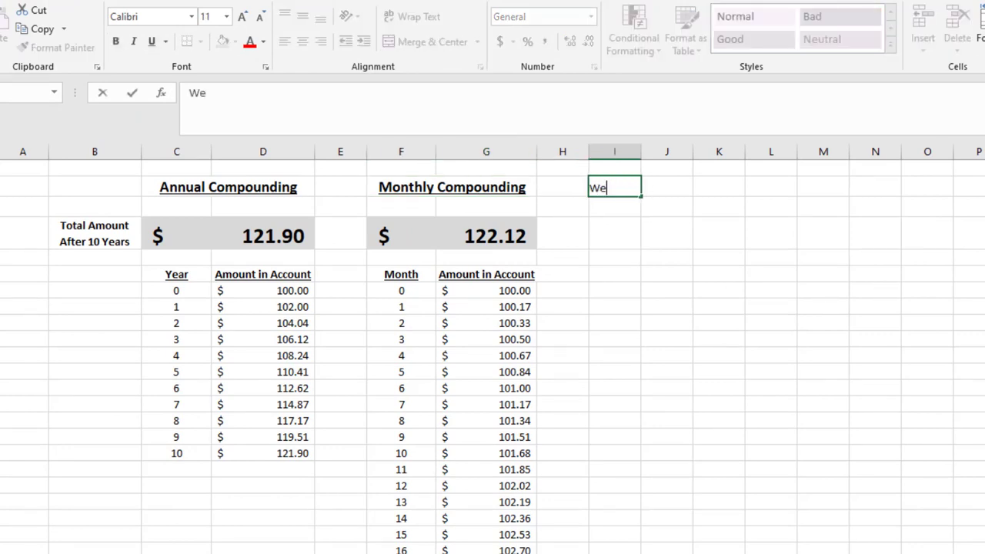
pyautogui.write('ekly Compoun')
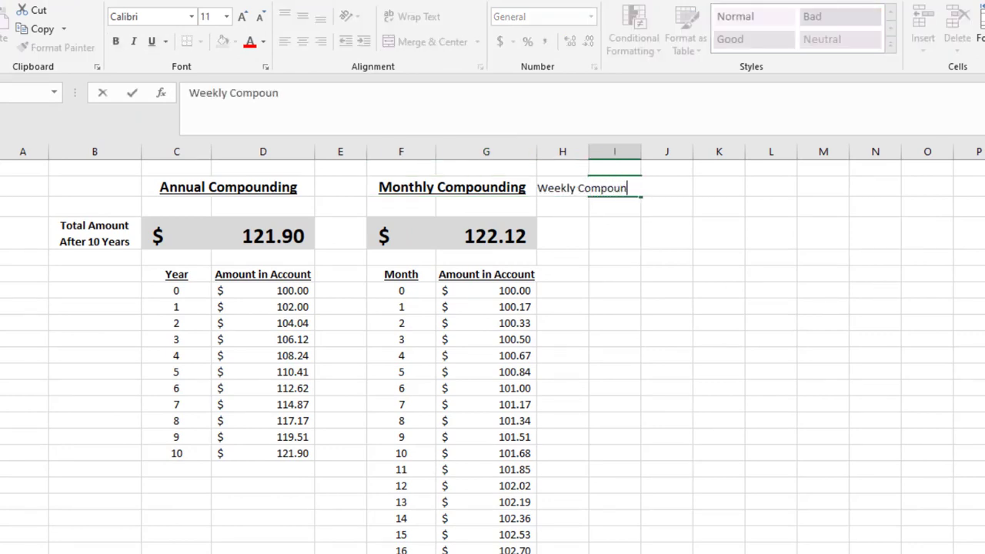
pyautogui.write('ding')
pyautogui.press('Tab')
pyautogui.press('Tab')
pyautogui.write('D')
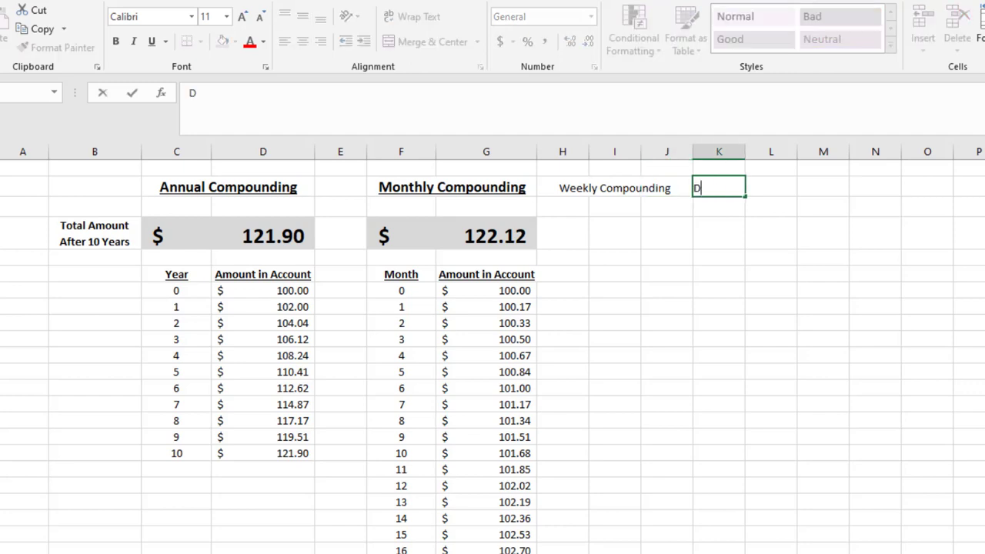
pyautogui.write('aily Compounding')
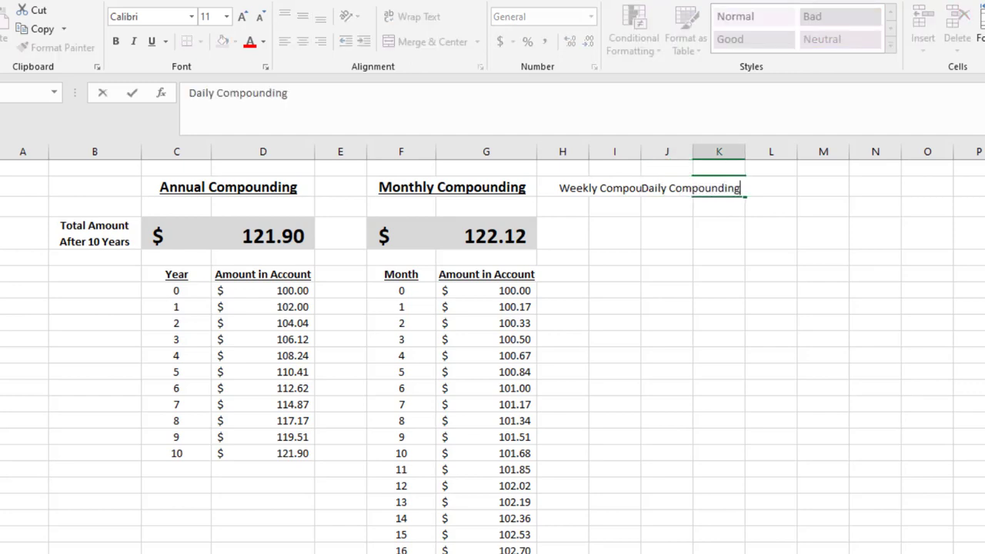
pyautogui.press('Return')
pyautogui.moveTo(598, 187); pyautogui.dragTo(650, 186)
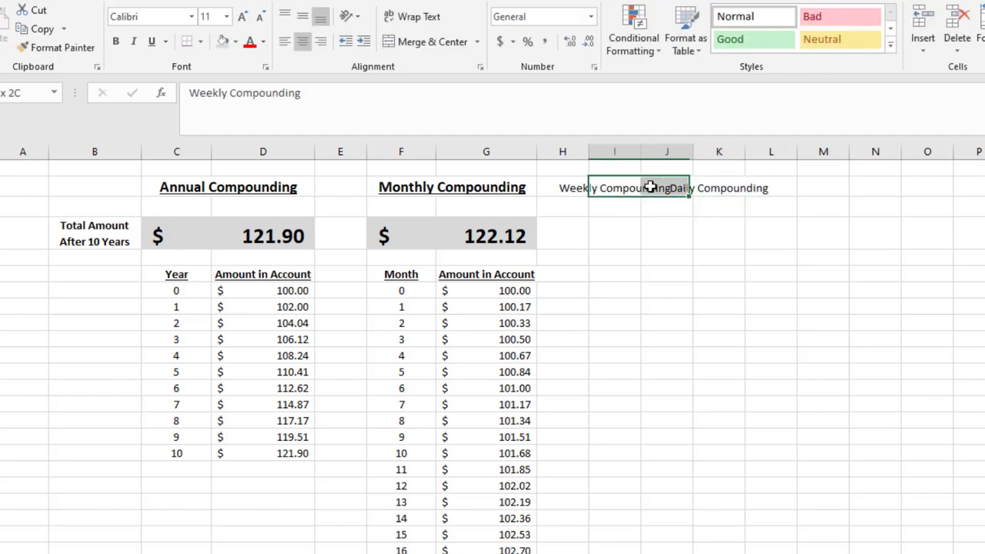
pyautogui.click(434, 41)
pyautogui.moveTo(718, 187); pyautogui.dragTo(757, 188)
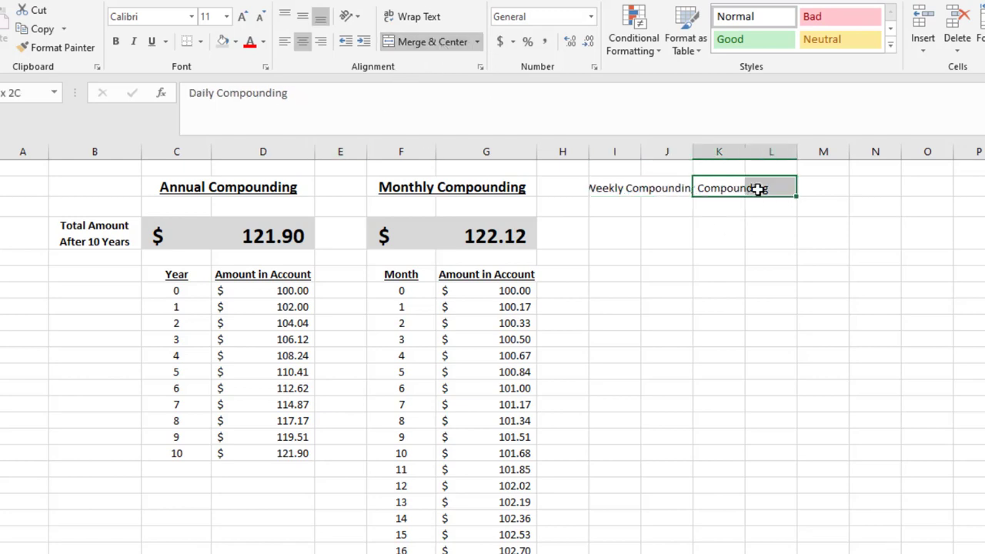
pyautogui.click(427, 44)
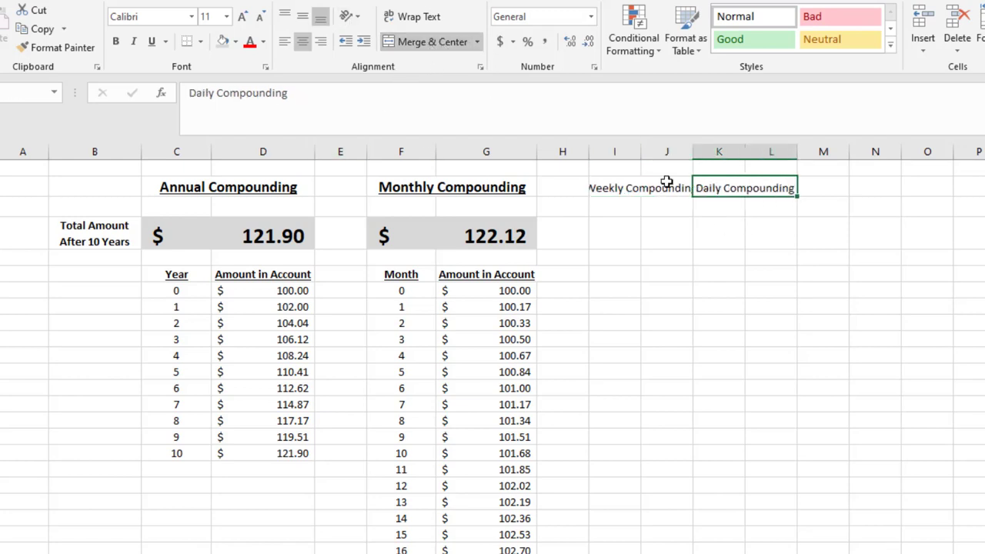
# - Insert an empty column K between the headings and make both bold and underlined
pyautogui.rightClick(707, 148)
pyautogui.click(759, 263)
pyautogui.click(634, 188)
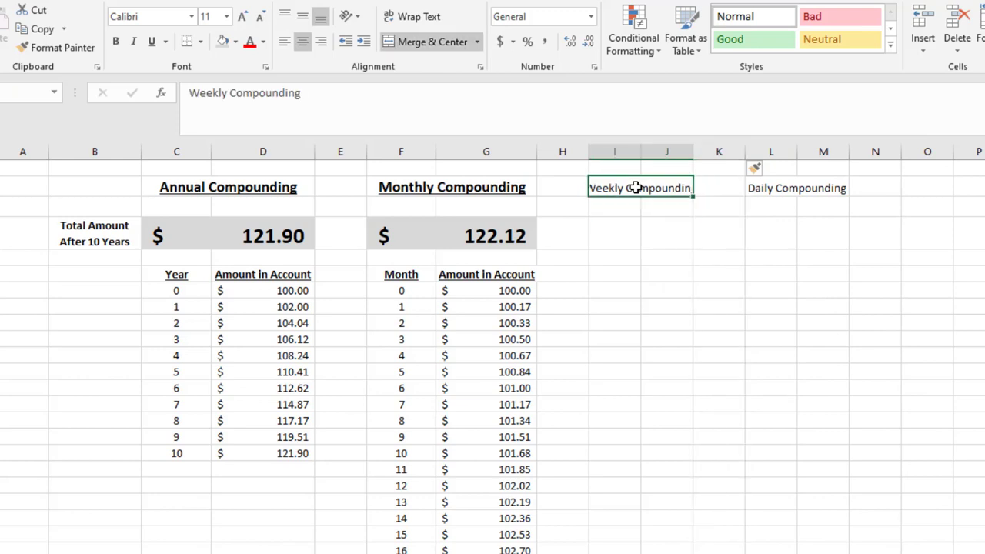
pyautogui.hotkey('ctrl', 'b')
pyautogui.hotkey('ctrl', 'u')
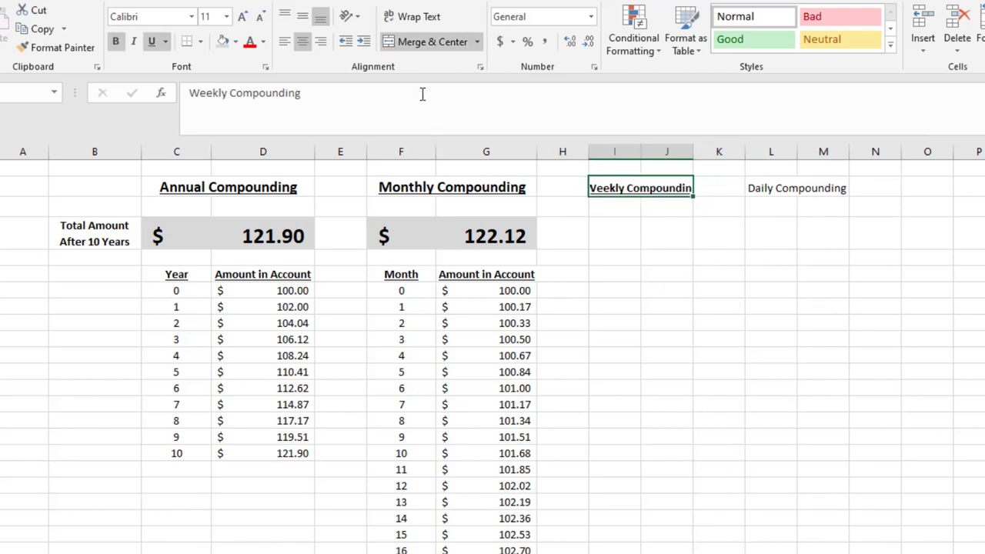
pyautogui.click(768, 187)
pyautogui.hotkey('ctrl', 'b')
pyautogui.hotkey('ctrl', 'u')
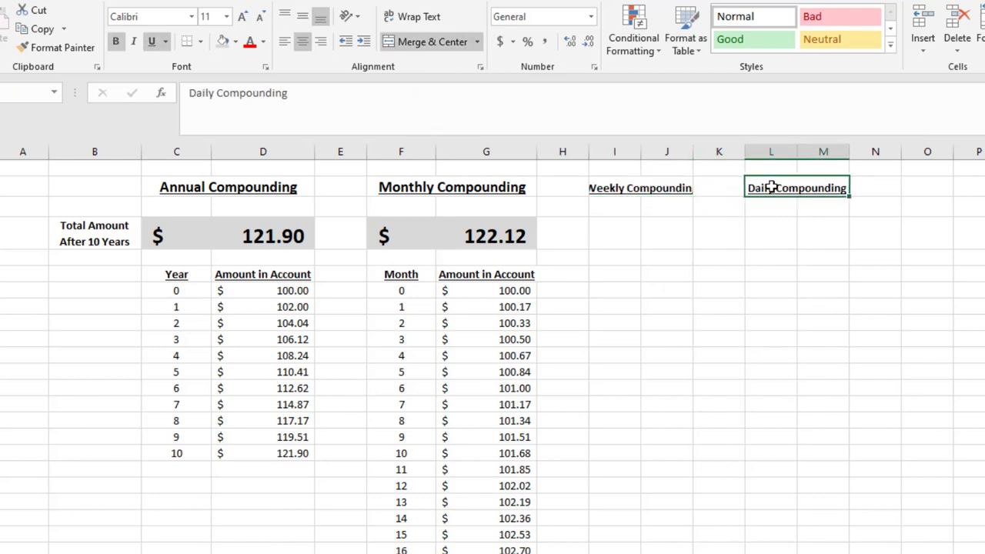
# - Enlarge both new headings' font two steps and widen columns J and M to fit them
pyautogui.click(800, 263)
pyautogui.moveTo(796, 188); pyautogui.dragTo(642, 189)
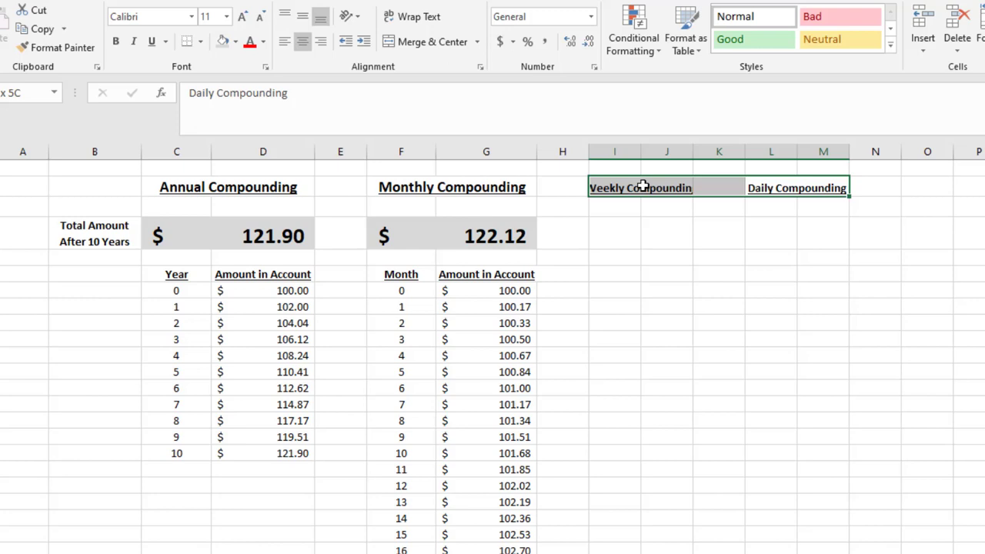
pyautogui.click(241, 21)
pyautogui.click(242, 21)
pyautogui.click(771, 338)
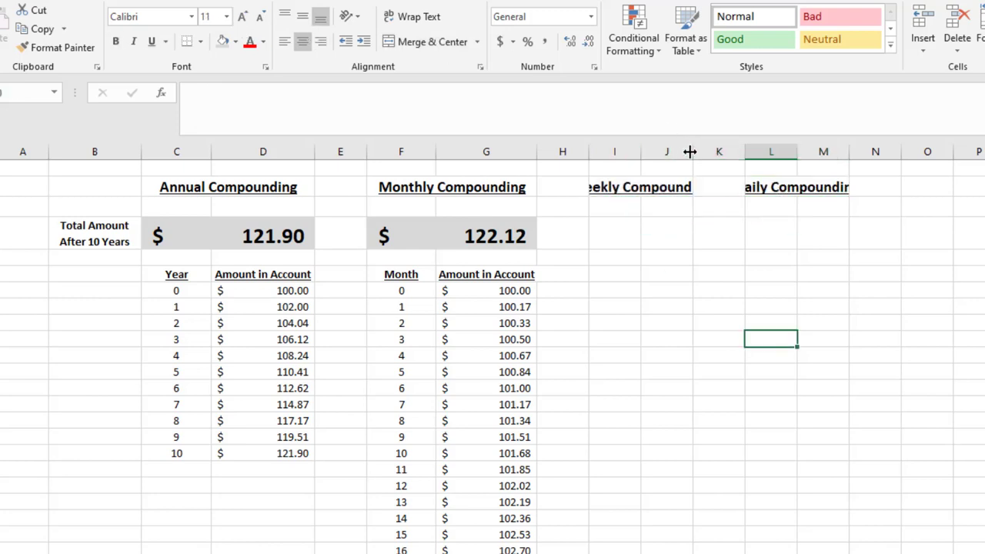
pyautogui.moveTo(689, 152); pyautogui.dragTo(746, 151)
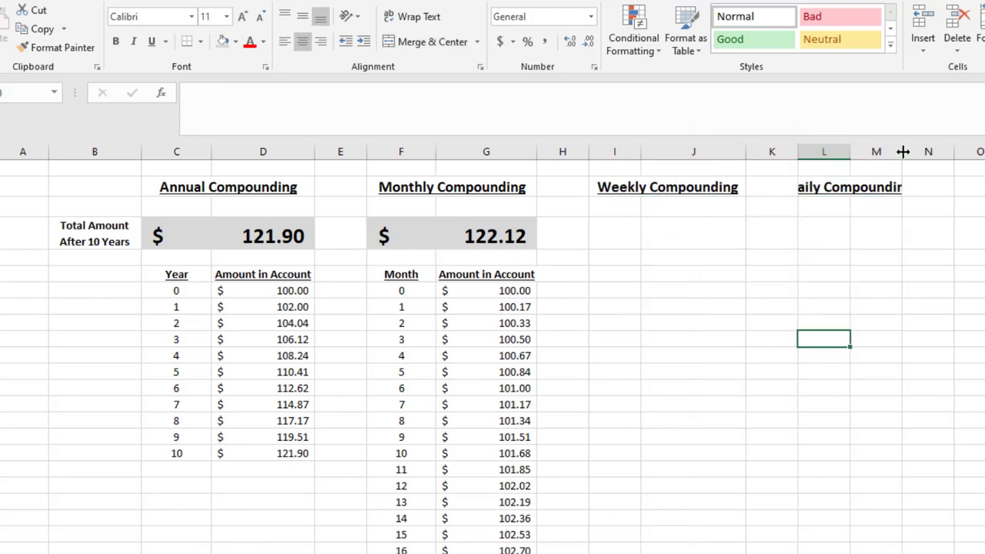
pyautogui.moveTo(902, 151); pyautogui.dragTo(961, 151)
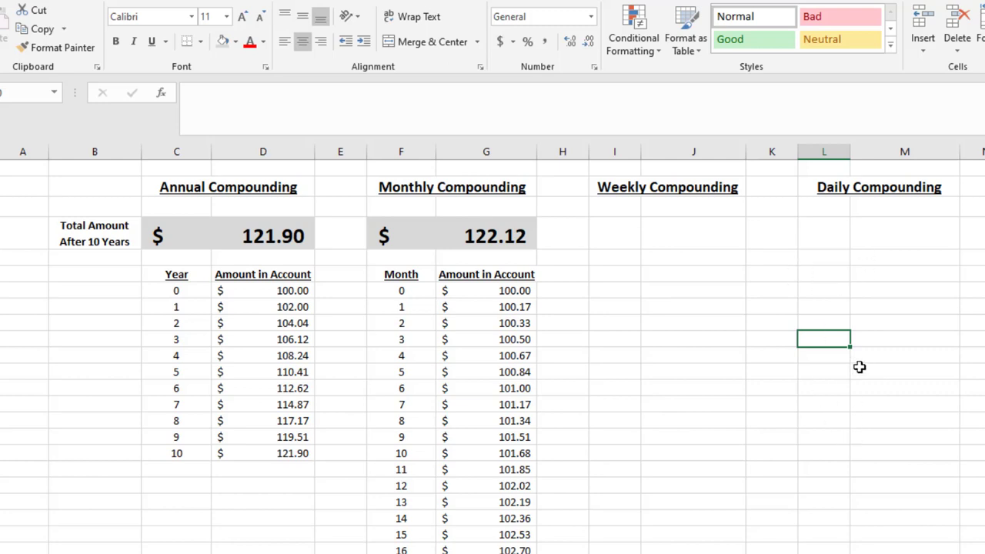
pyautogui.moveTo(622, 237); pyautogui.dragTo(679, 226)
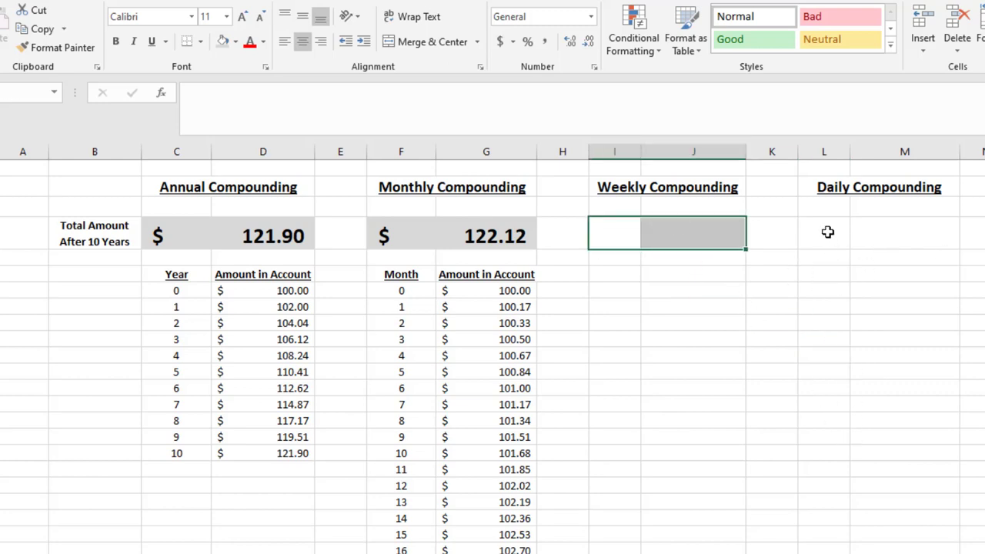
pyautogui.moveTo(827, 232); pyautogui.dragTo(890, 241)
pyautogui.click(417, 223)
pyautogui.click(192, 235)
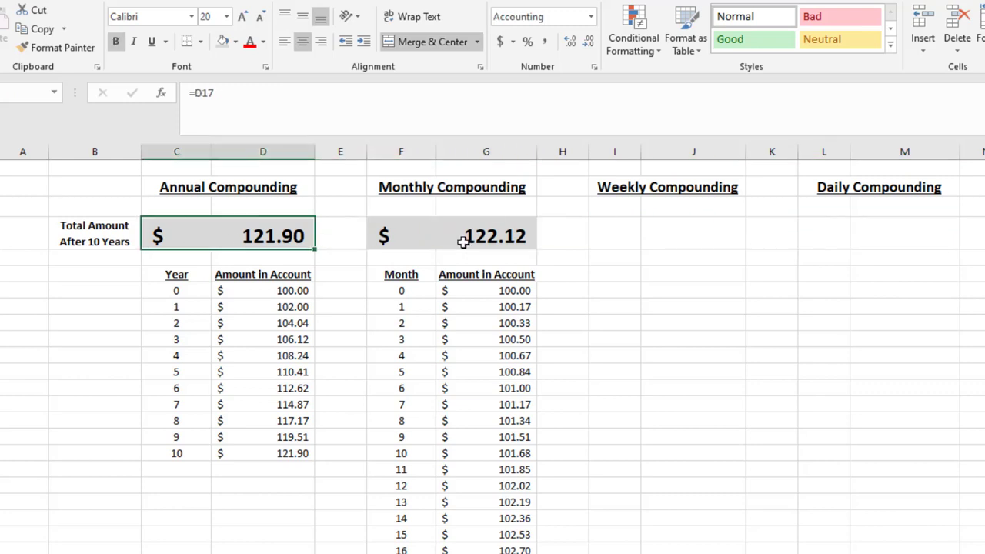
pyautogui.click(462, 242)
pyautogui.click(620, 241)
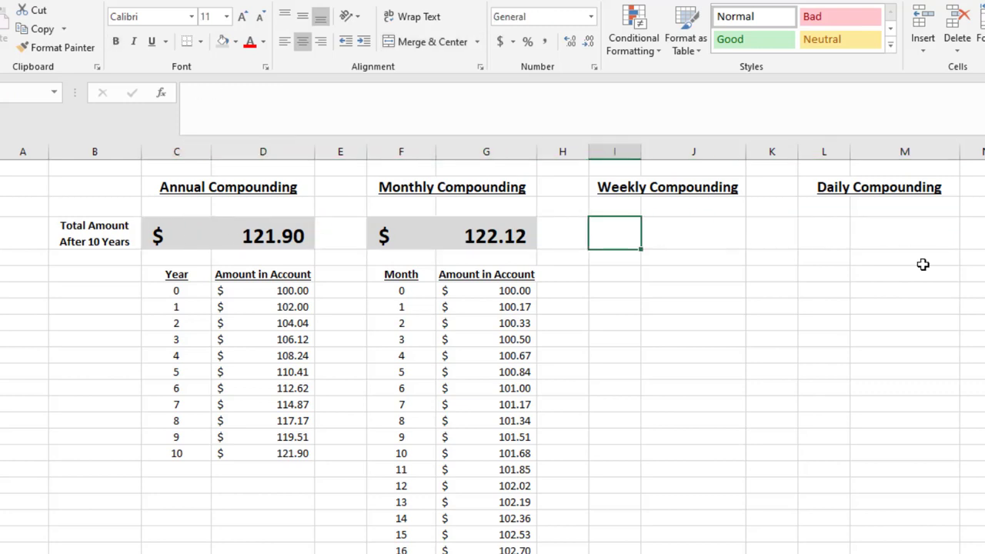